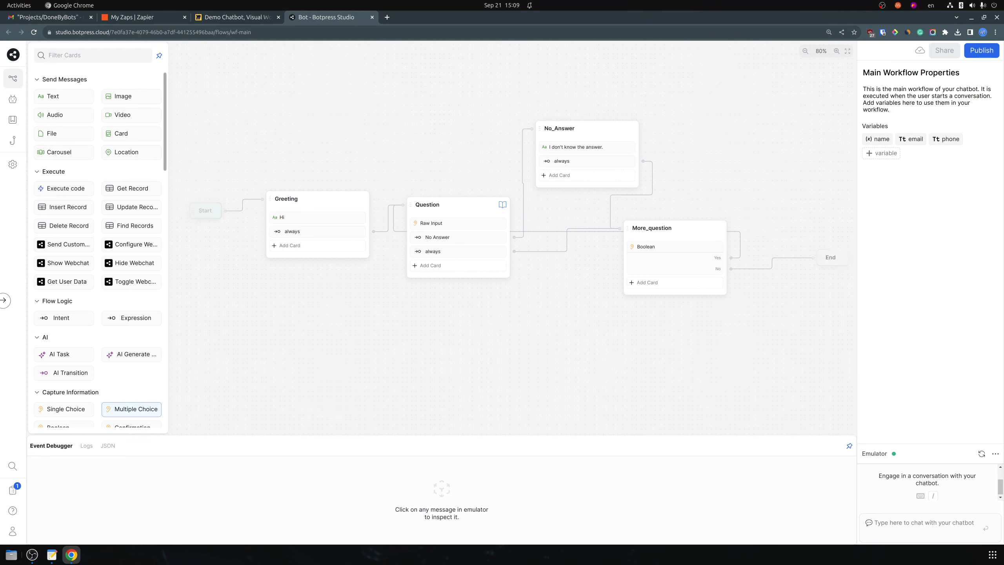
Add a Single Choice card to the Greeting node and delete the stray Standard1 node
left_click_drag(131, 409, 221, 406)
left_click_drag(66, 409, 297, 231)
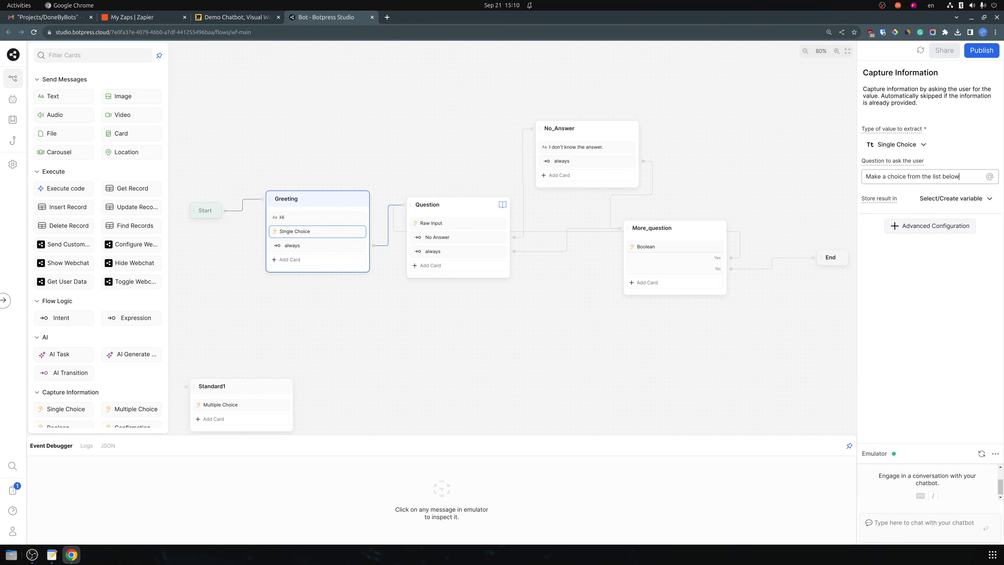
right_click(263, 390)
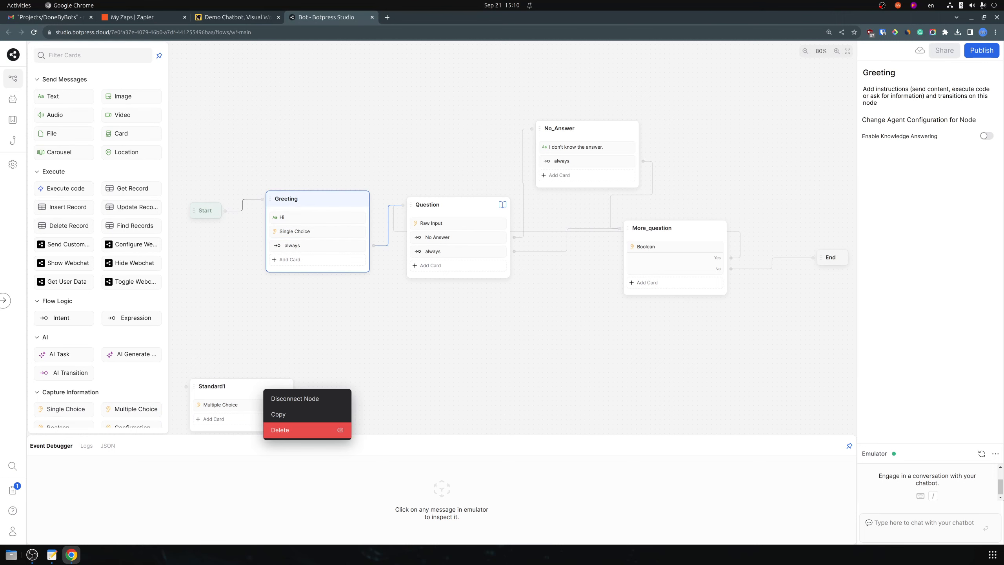
left_click(307, 431)
left_click(556, 327)
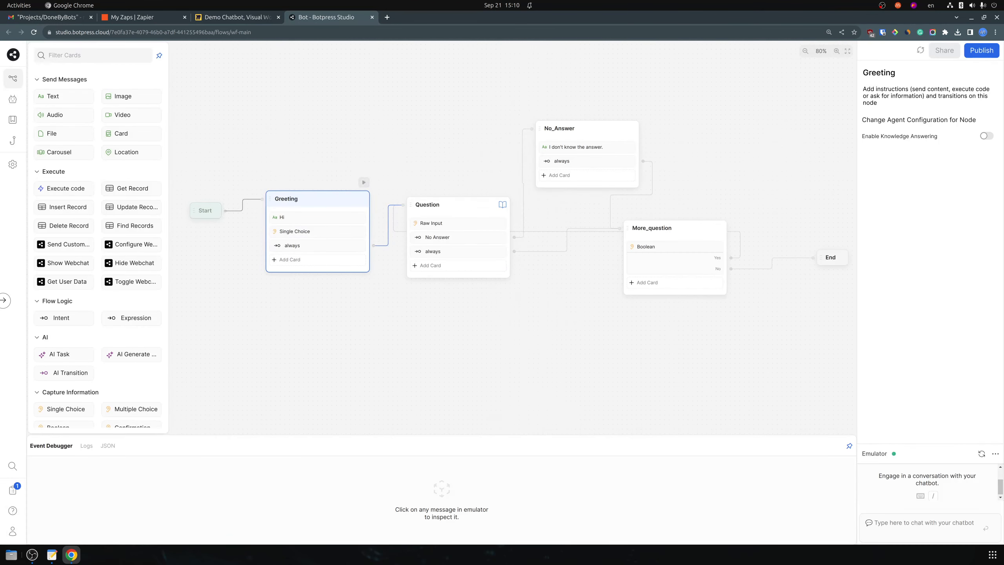
Add a Choice section to the Single Choice question through Advanced Configuration
left_click(300, 232)
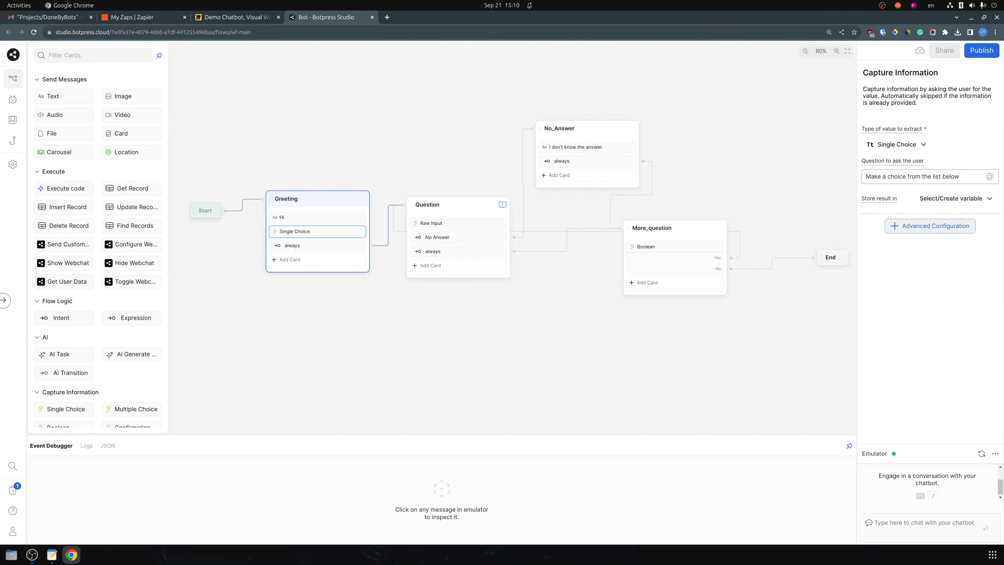
key("Return")
key("Down")
key("Down")
key("Down")
key("Down")
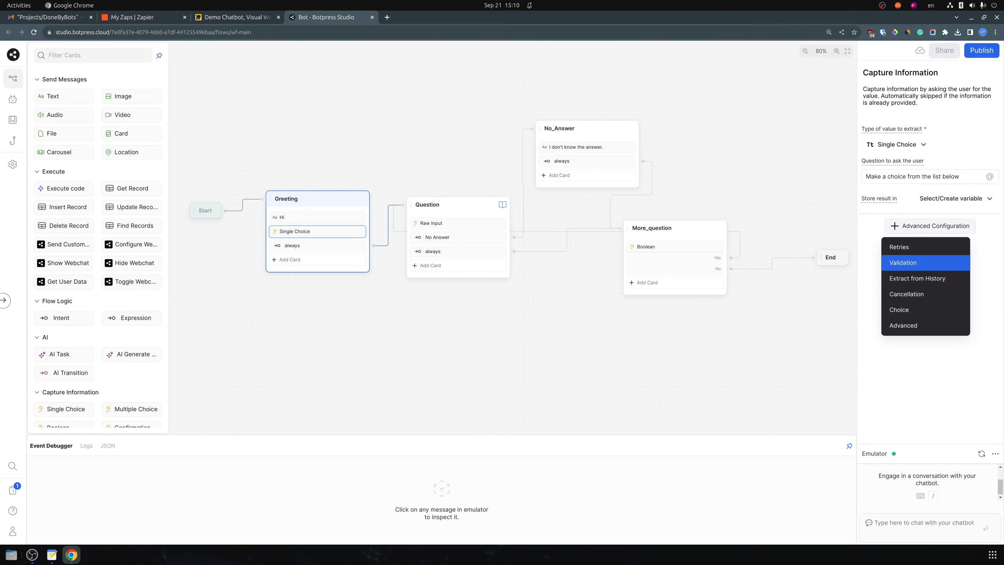
key("Return")
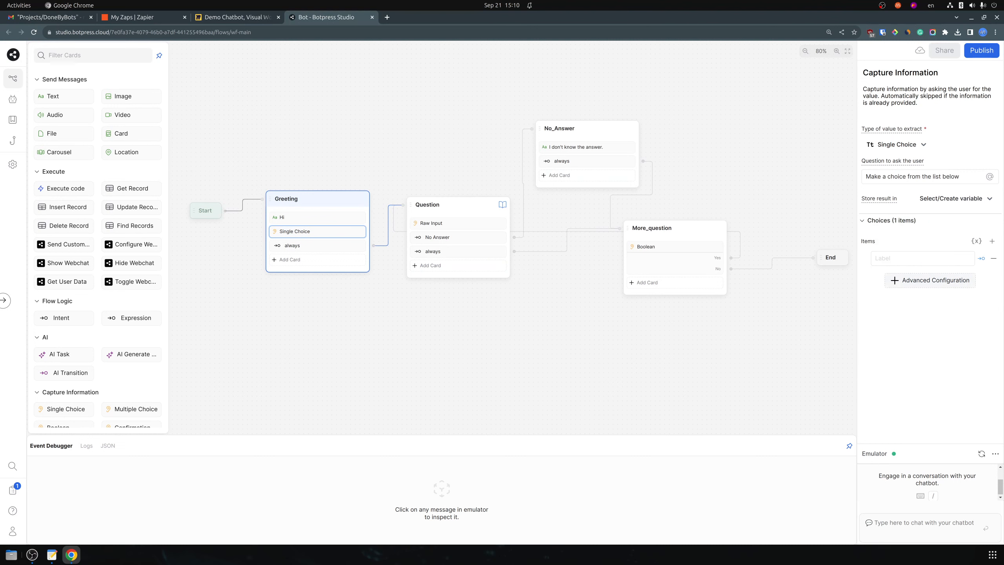
Copy 'I have questions' and 'Schedule cleaning' from the Miro board into the two choices
left_click(241, 17)
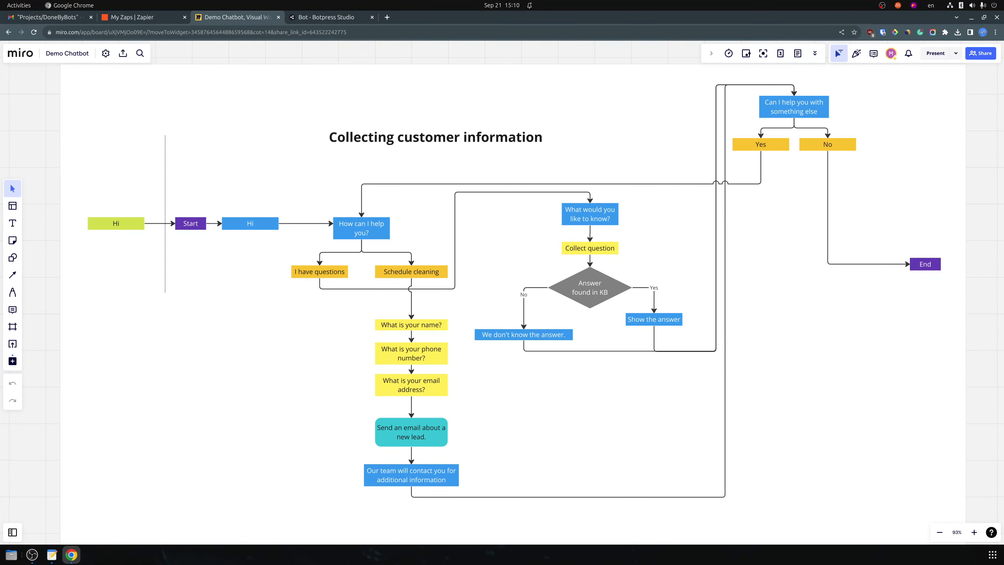
double_click(308, 271)
key("ctrl+a")
key("ctrl+c")
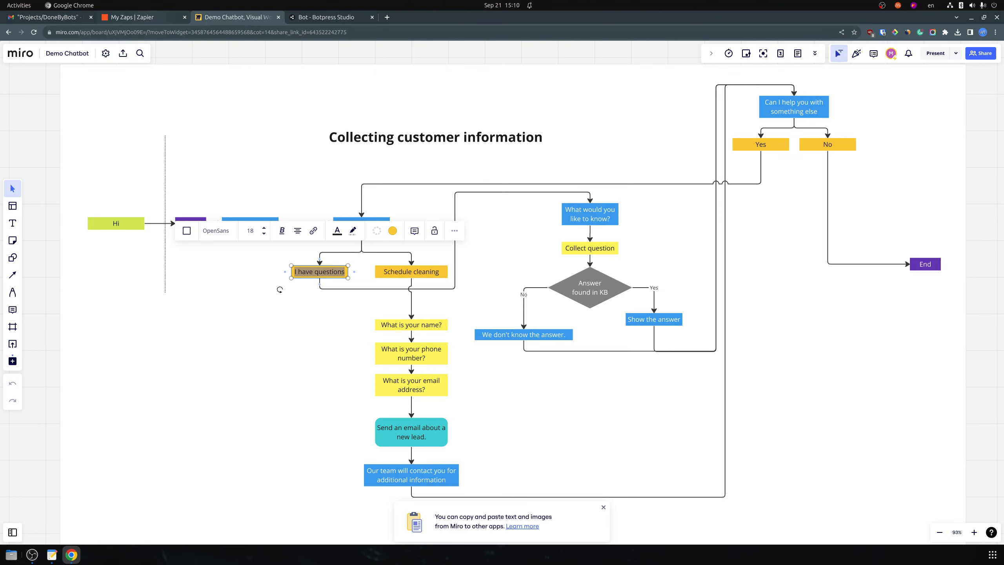
left_click(328, 17)
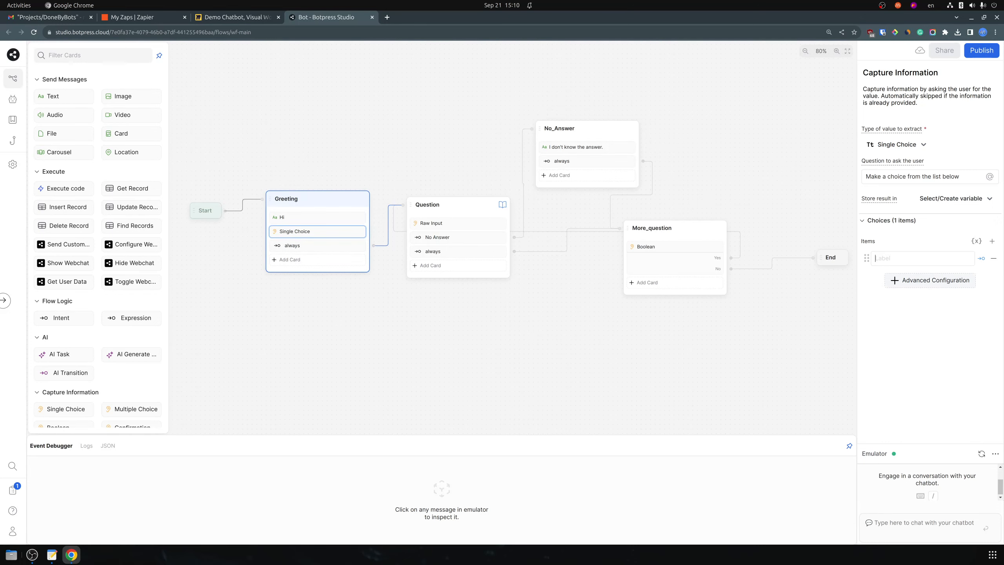
key("ctrl+v")
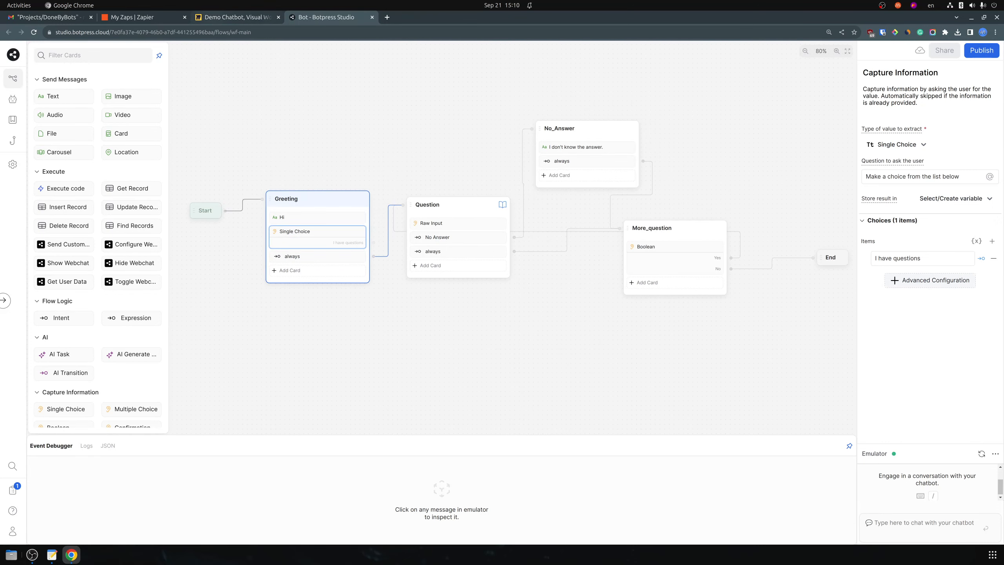
key("ctrl+Page_Up")
left_click(410, 272)
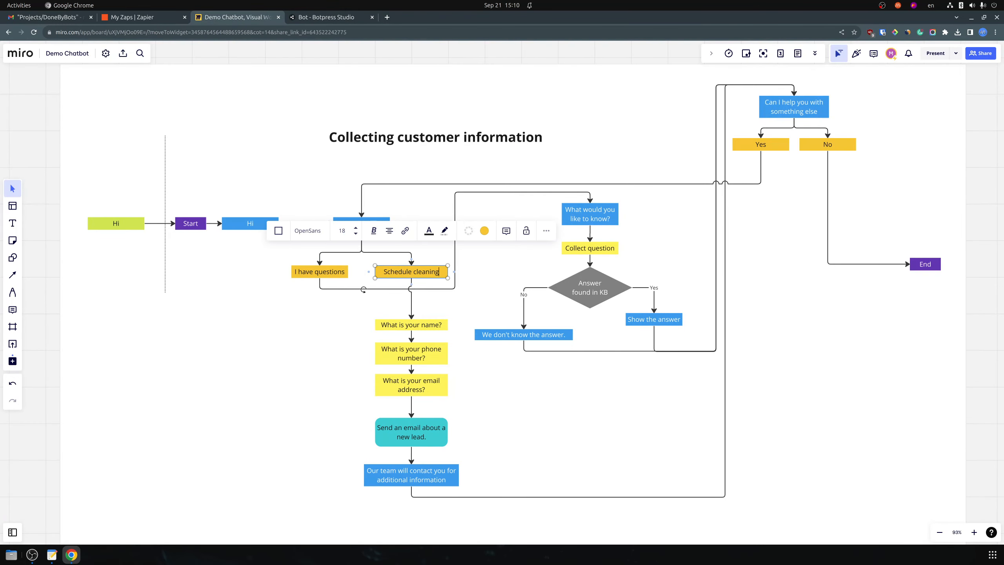
key("ctrl+a")
key("ctrl+Page_Down")
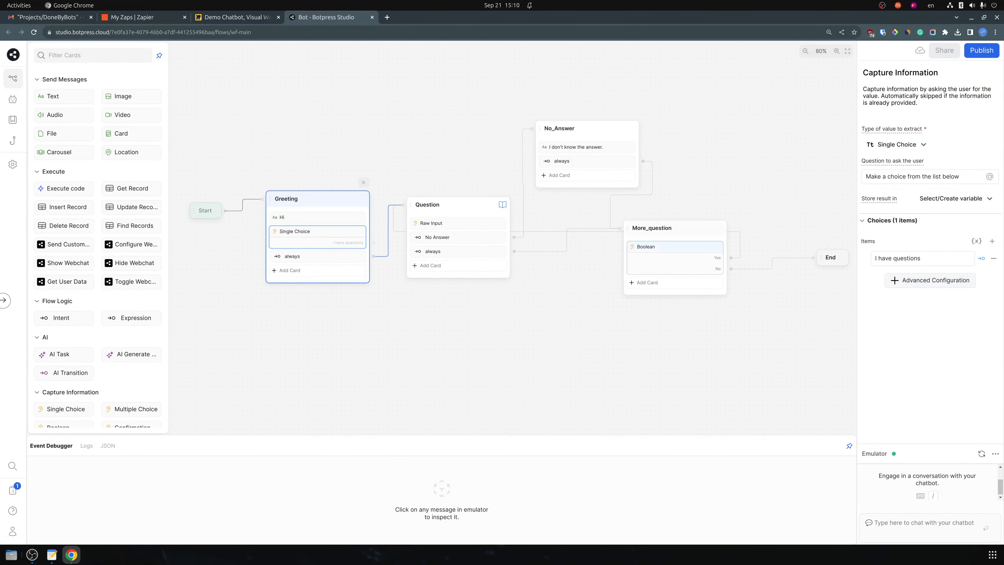
left_click(992, 241)
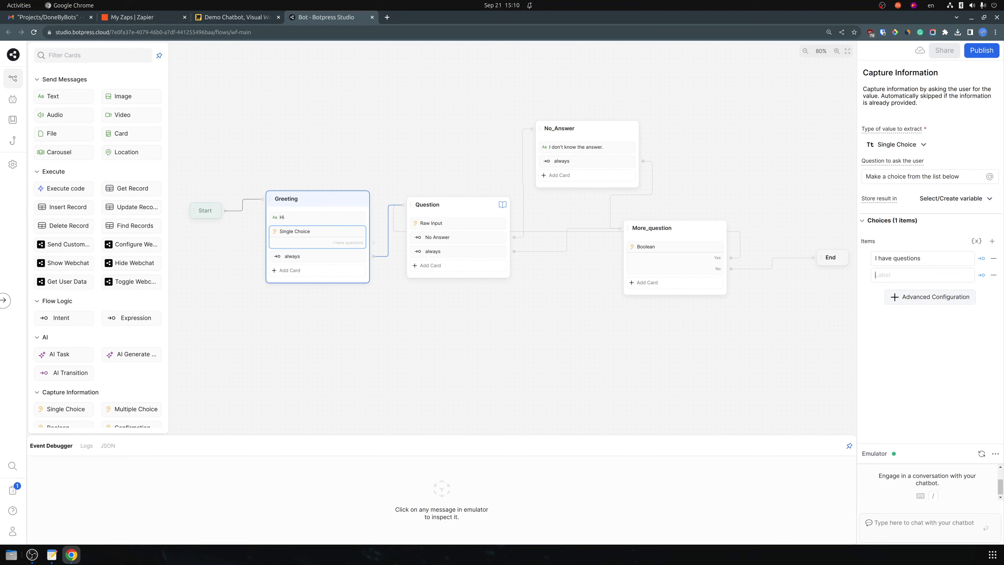
key("ctrl+v")
Replace Greeting's always transition with a link from the choice to the Question node
key("Escape")
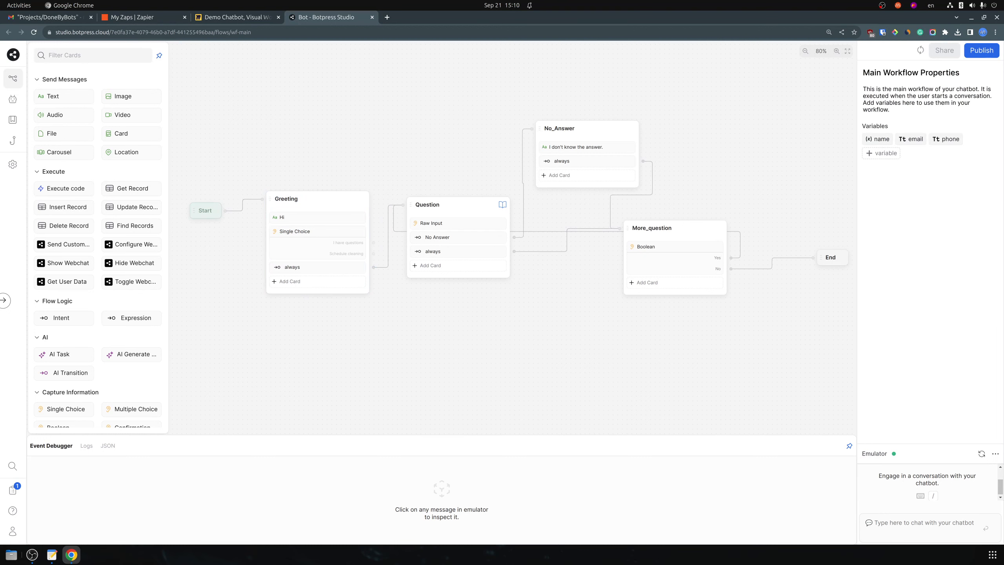
left_click(312, 267)
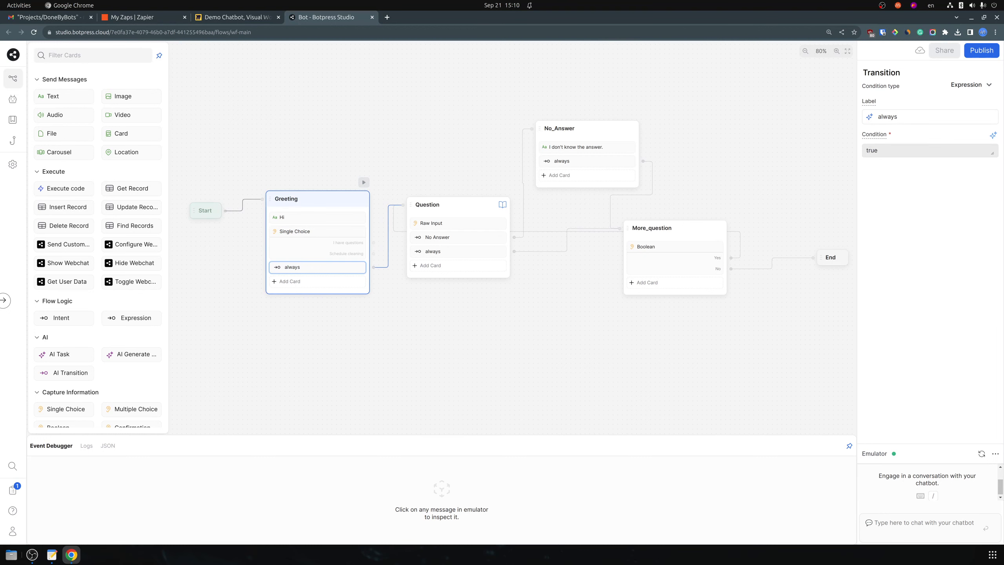
right_click(292, 270)
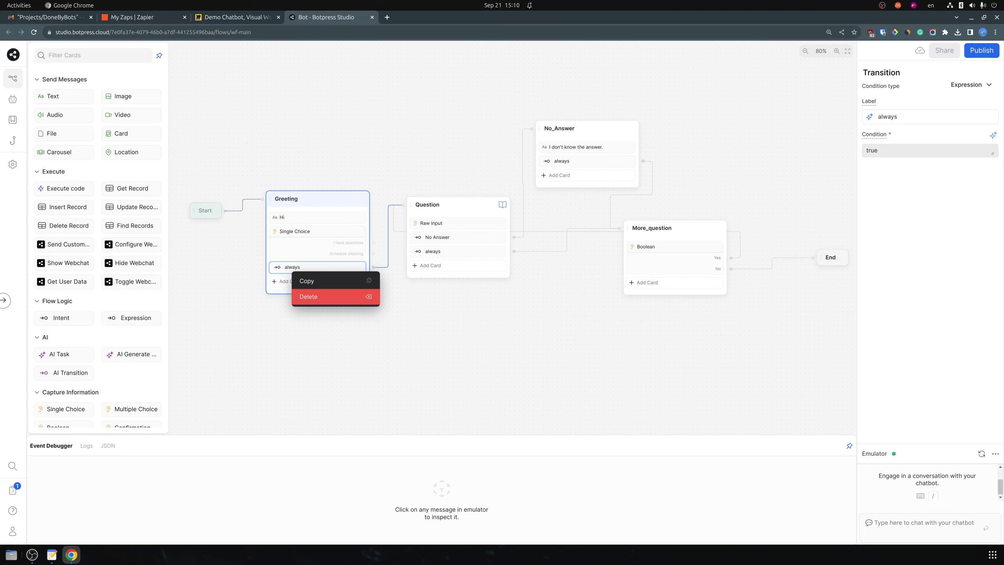
left_click(309, 296)
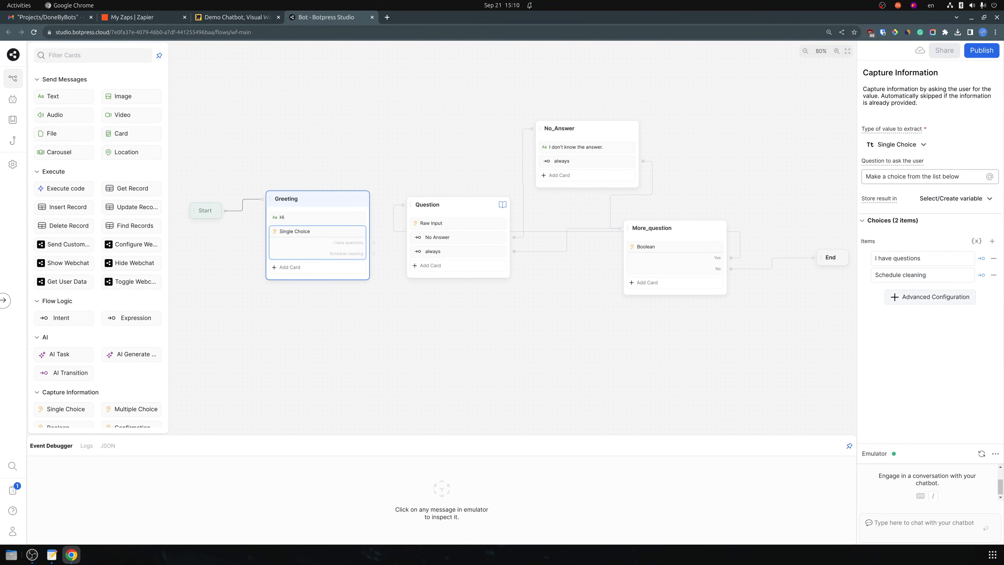
left_click_drag(374, 242, 403, 204)
left_click_drag(332, 308, 329, 404)
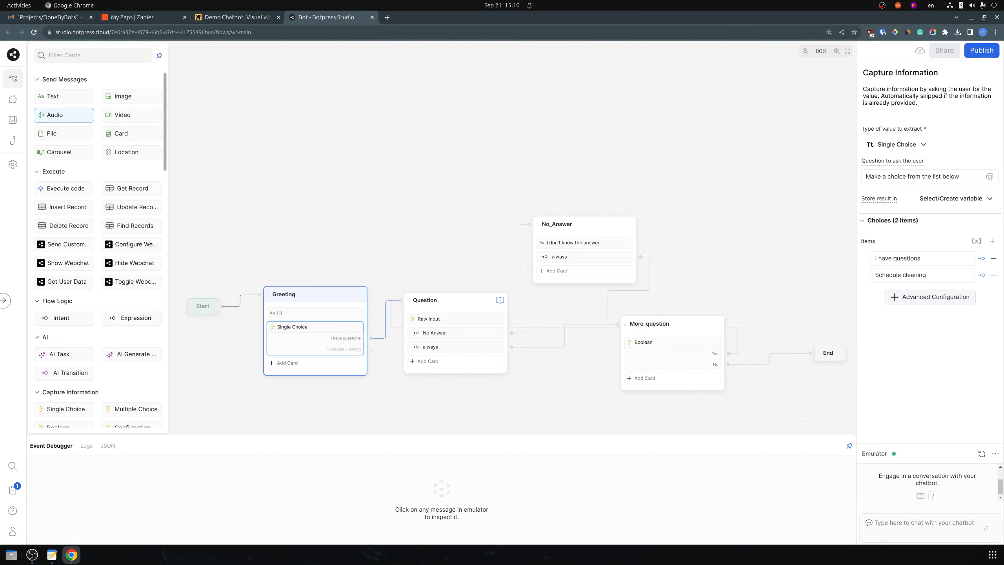
scroll(132, 250, "down", 5)
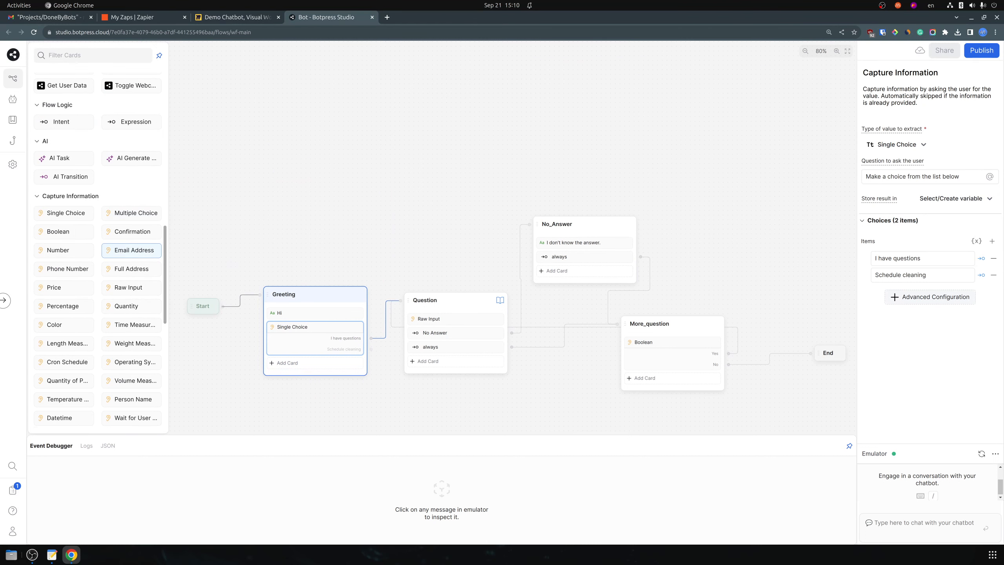
scroll(131, 269, "up", 5)
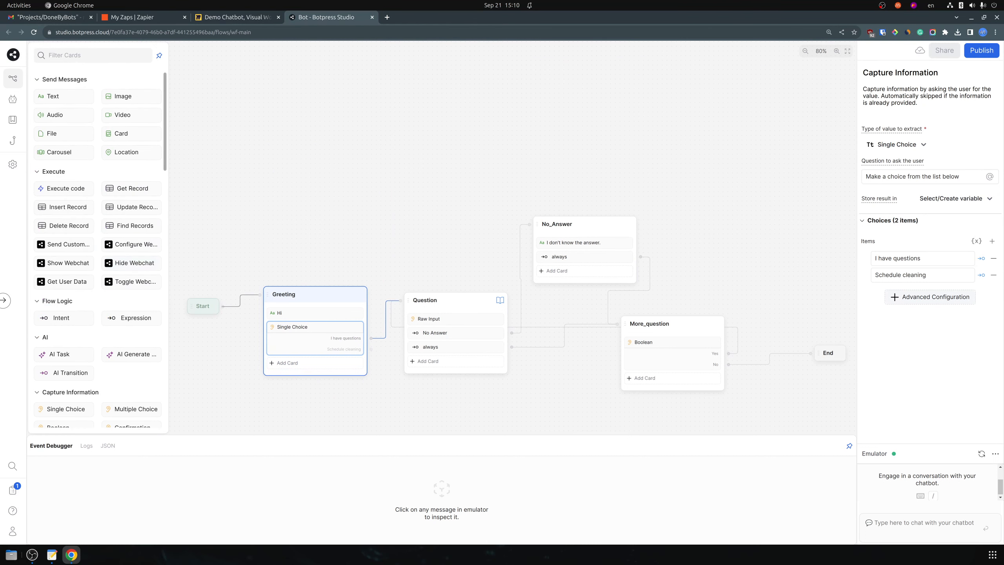
Drop a Text card onto the canvas above the flow to create a new node
left_click_drag(62, 97, 423, 160)
key("ctrl+shift+Tab")
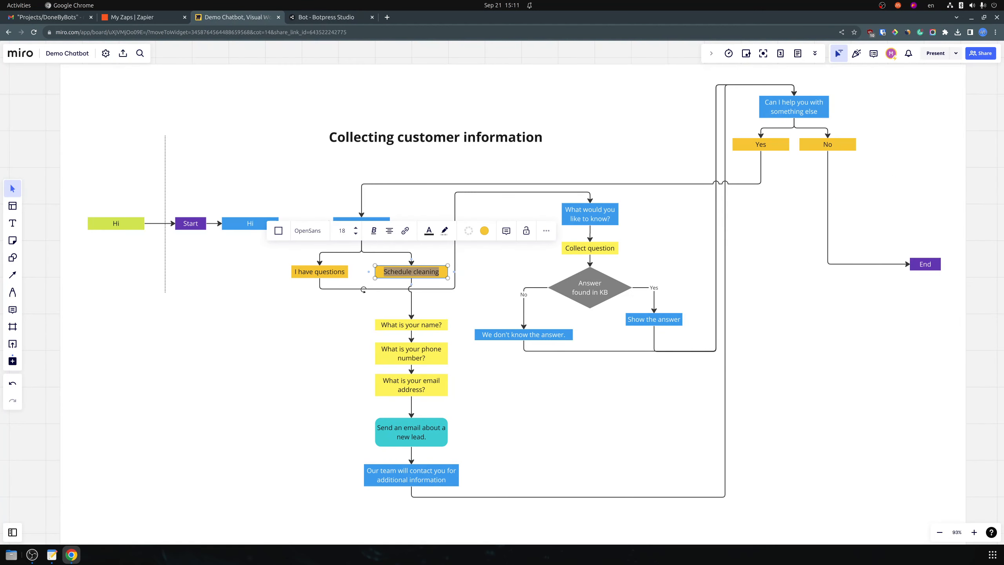
key("Escape")
key("ctrl+Tab")
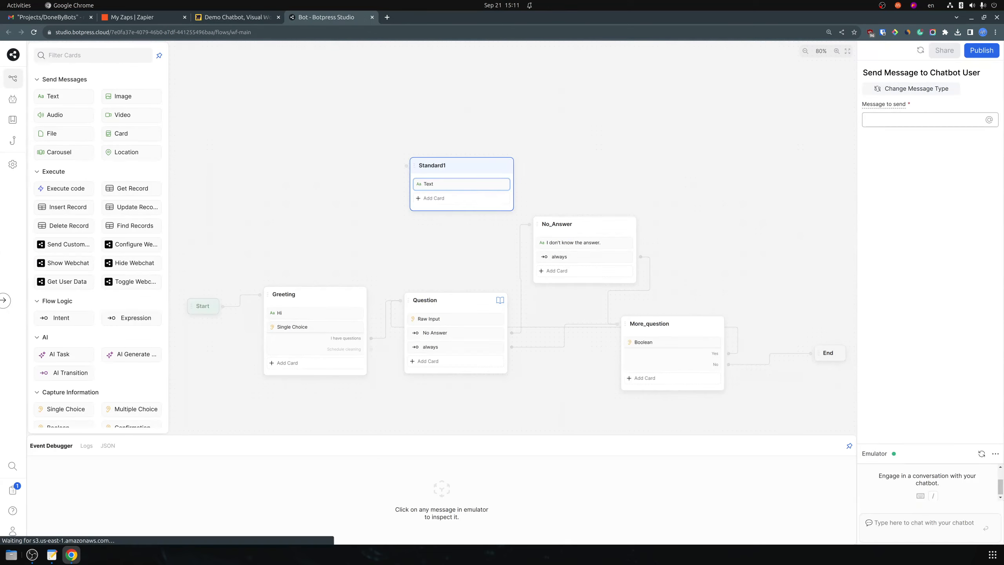
Name the node Collect_information and set its message to 'Please provide your details'
left_click(432, 166)
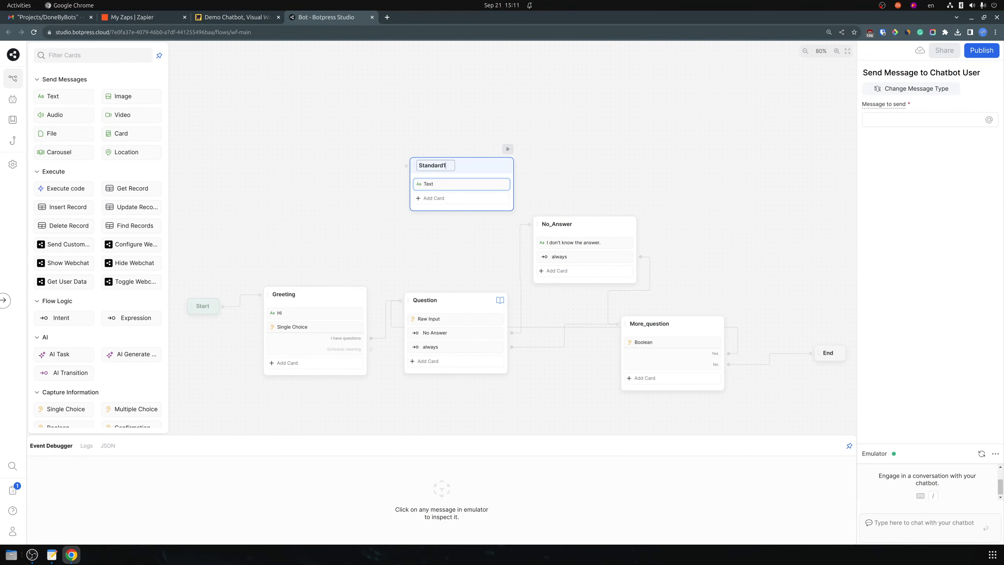
type("Info")
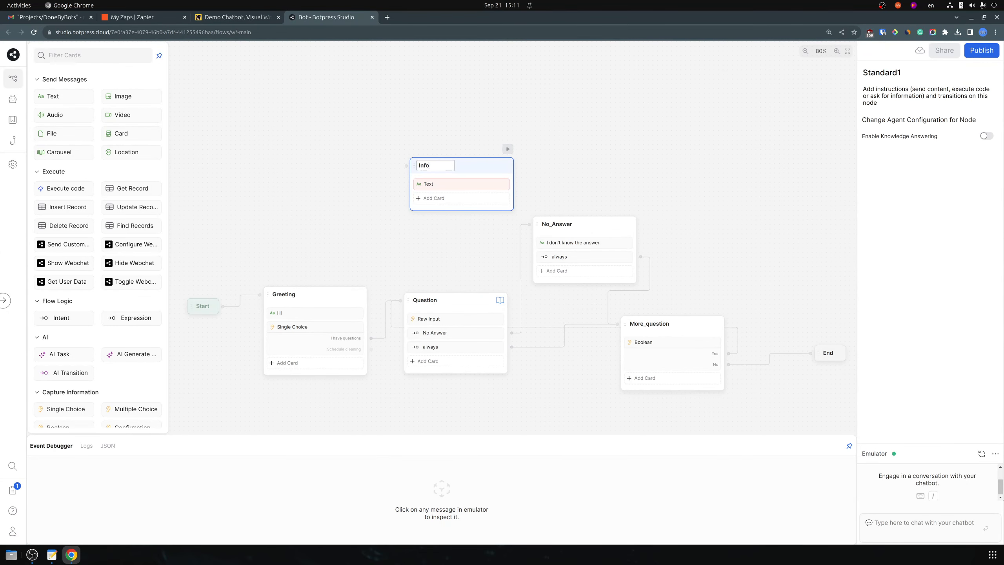
type("rmation_collecti")
key("BackSpace")
key("BackSpace")
key("BackSpace")
key("BackSpace")
key("BackSpace")
key("BackSpace")
key("BackSpace")
key("BackSpace")
key("BackSpace")
key("BackSpace")
key("BackSpace")
key("BackSpace")
key("BackSpace")
key("BackSpace")
key("BackSpace")
key("BackSpace")
key("BackSpace")
key("BackSpace")
key("BackSpace")
key("BackSpace")
type("Collect_information")
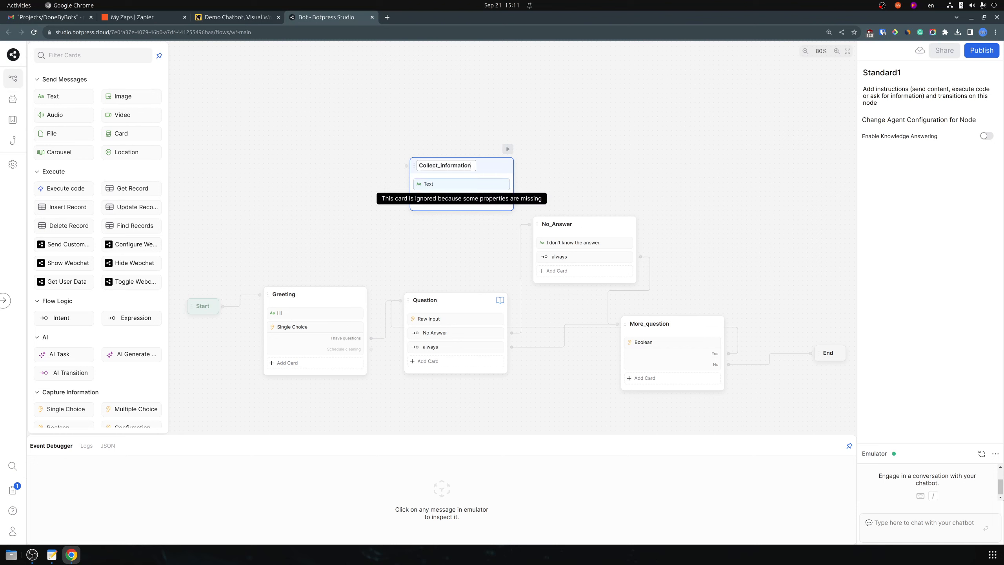
left_click(458, 184)
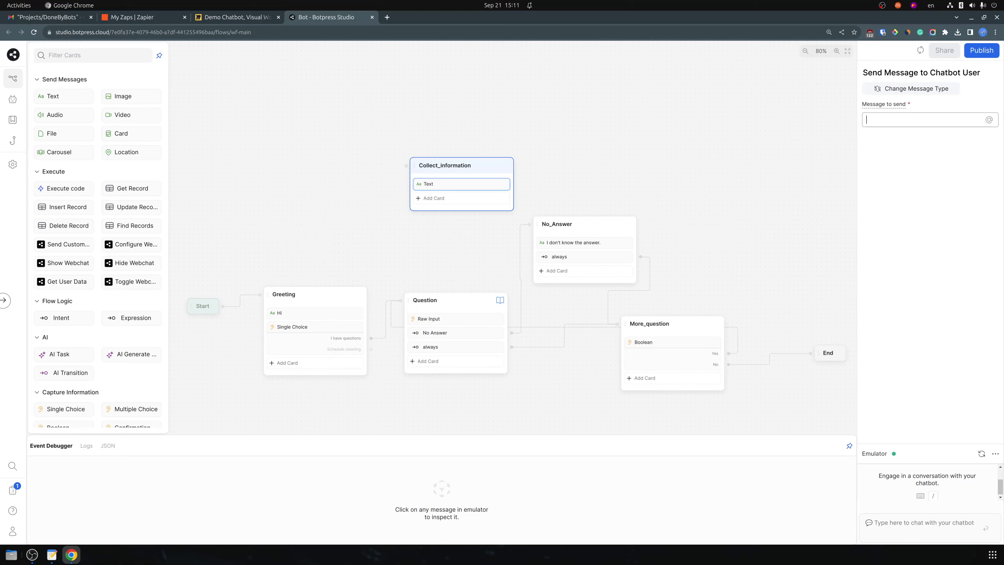
type("Please prov")
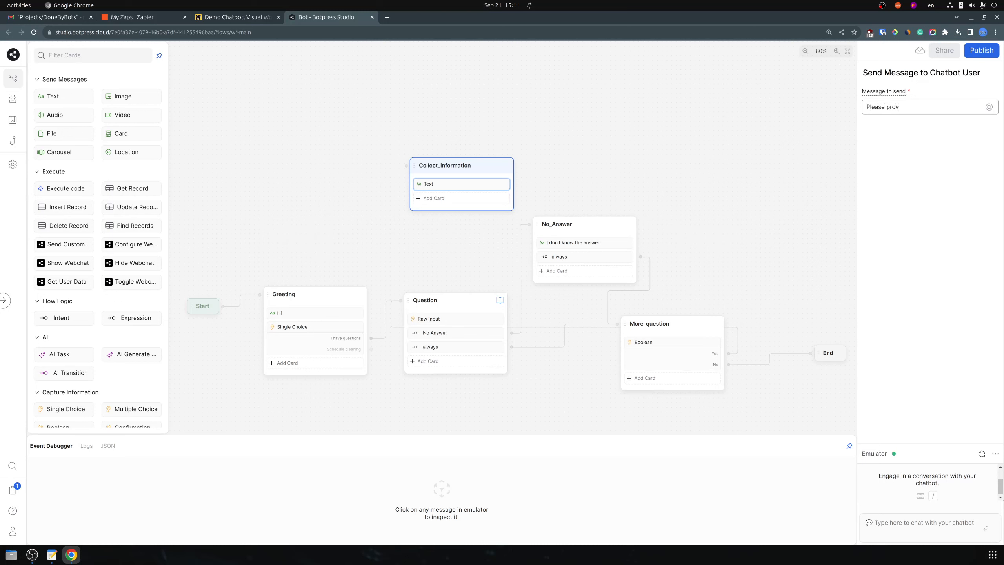
type("ide your details")
Add a Person Name capture card to Collect_information
left_click(340, 221)
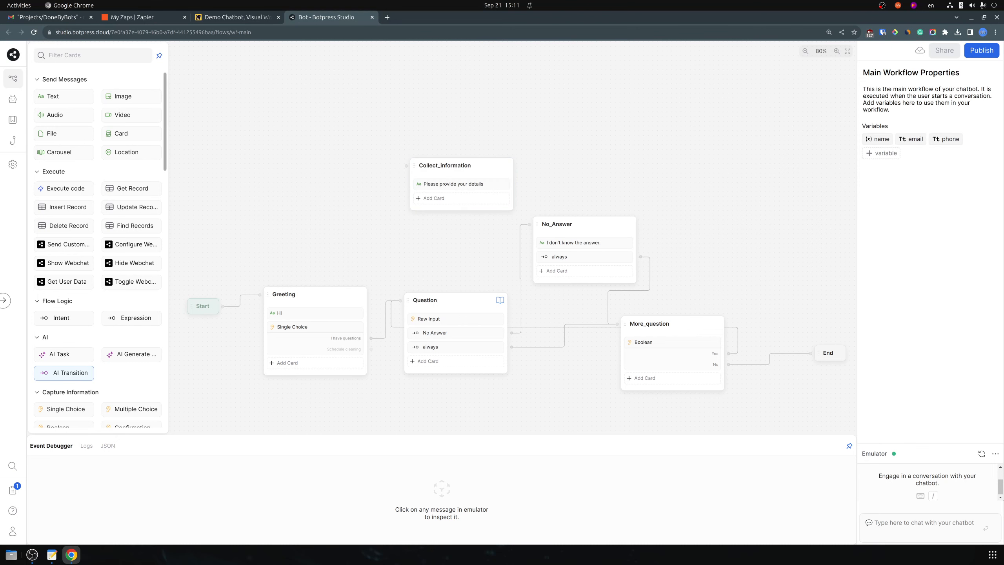
scroll(63, 356, "down", 6)
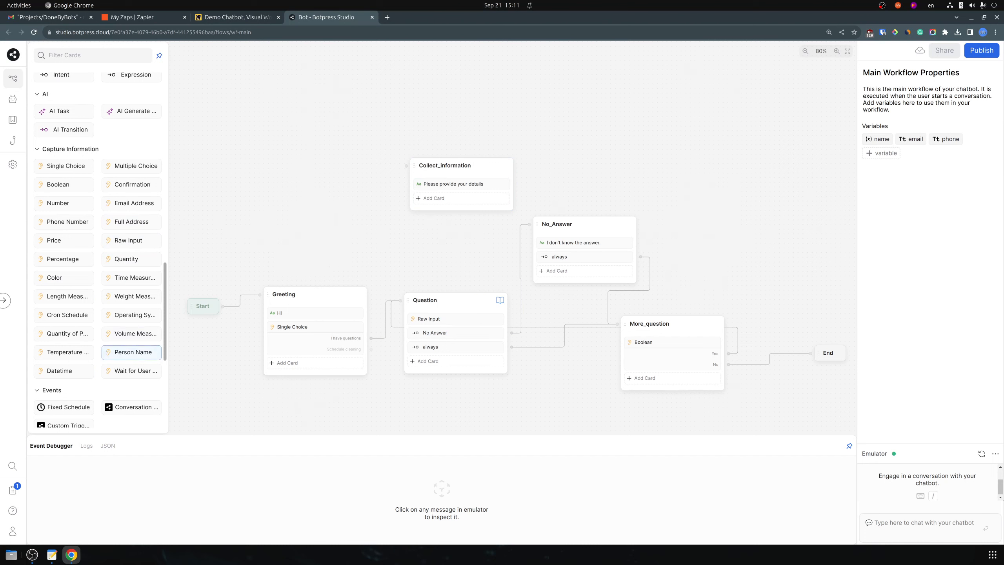
left_click_drag(133, 351, 464, 142)
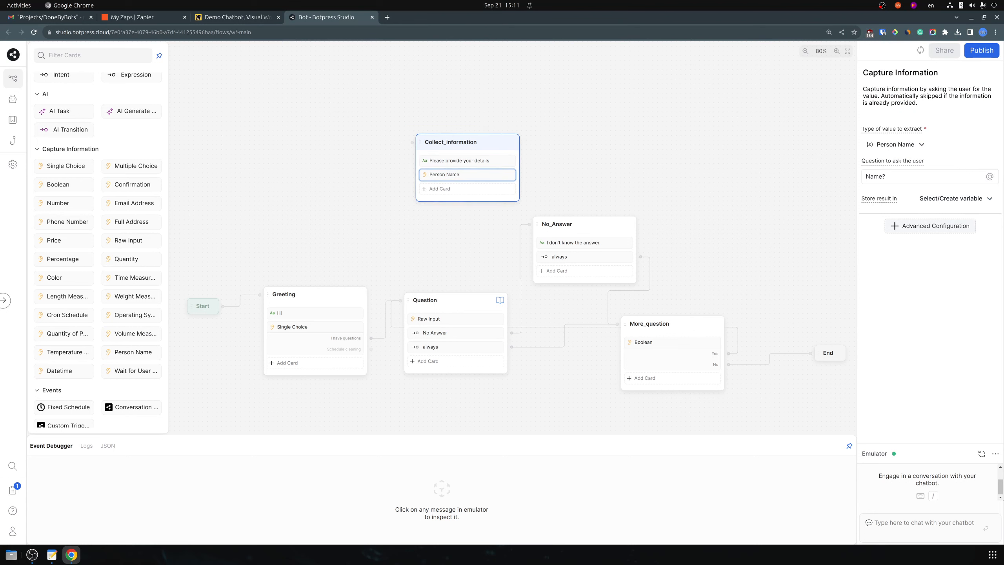
left_click(885, 177)
left_click_drag(885, 176, 865, 176)
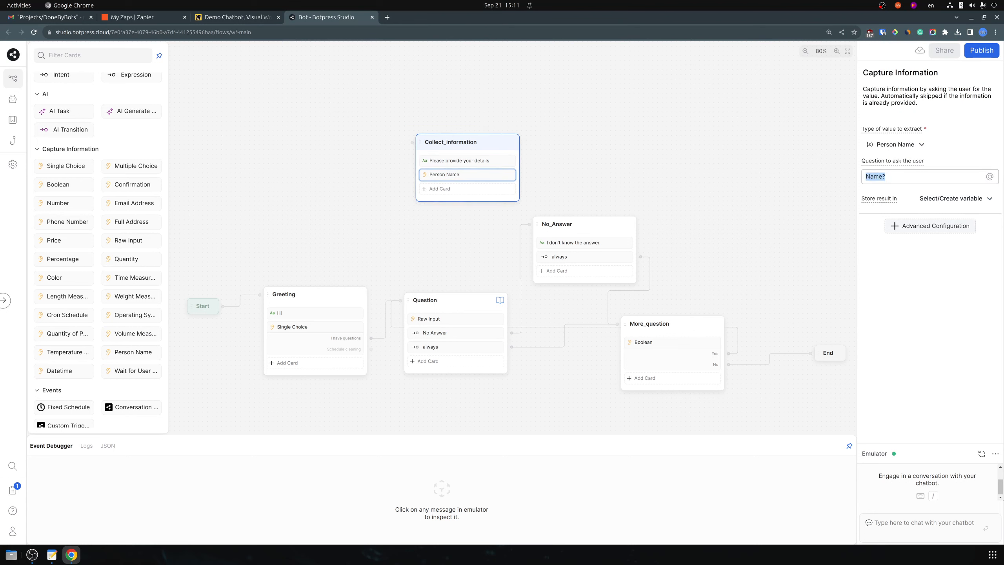
left_click(762, 170)
left_click(467, 175)
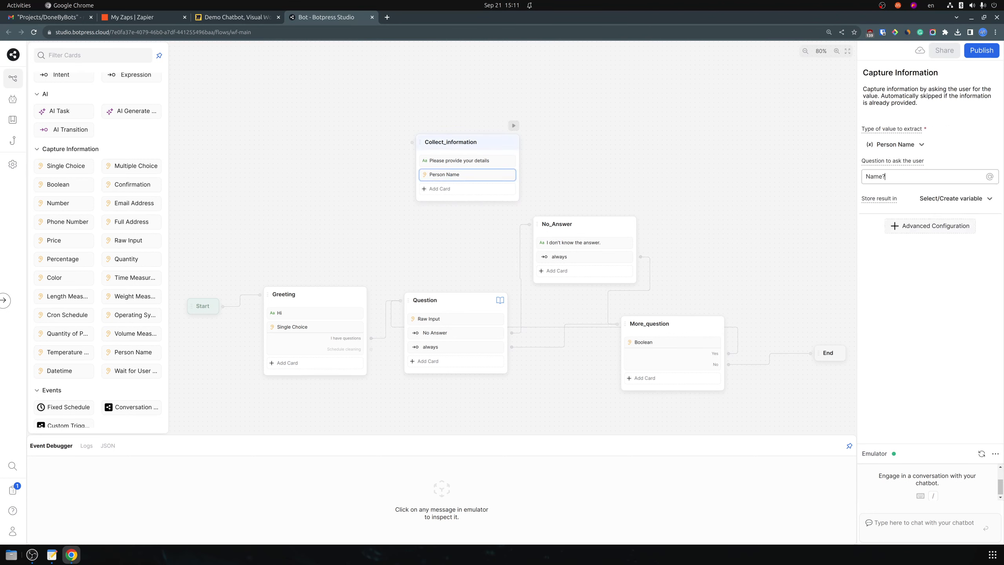
double_click(870, 177)
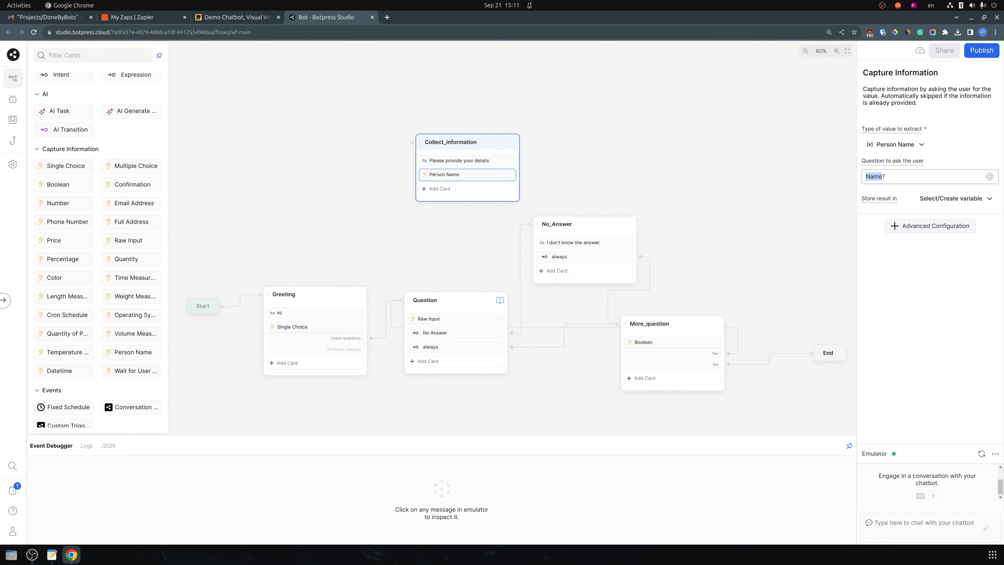
left_click(763, 170)
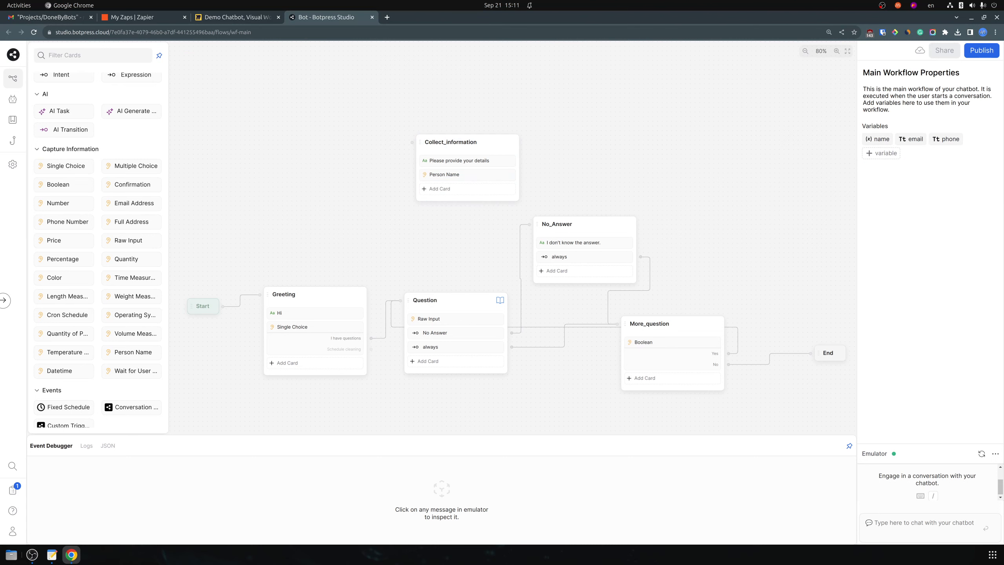
Add Email Address and Phone Number cards, then link Schedule cleaning to Collect_information
left_click_drag(132, 202, 459, 188)
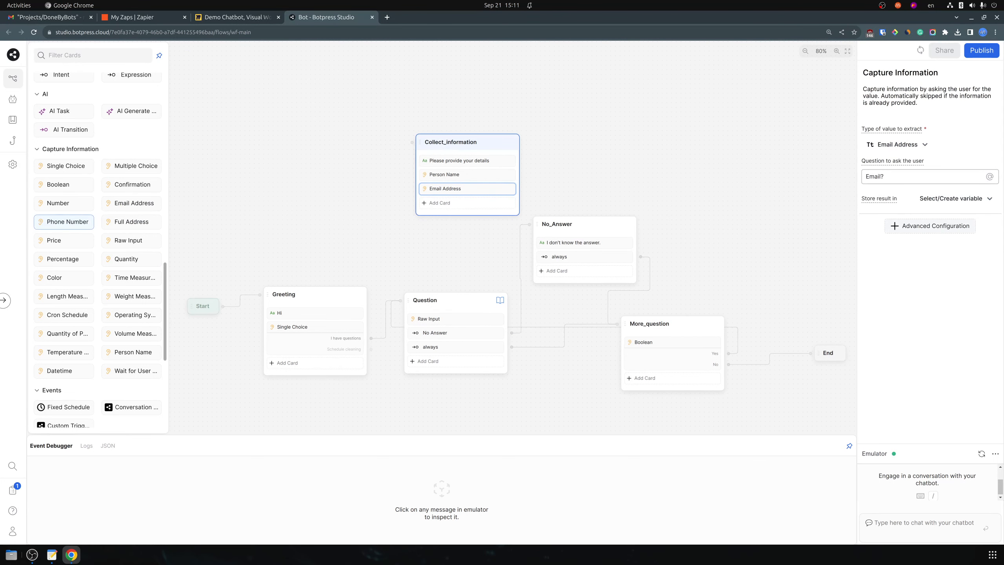
left_click_drag(64, 222, 463, 202)
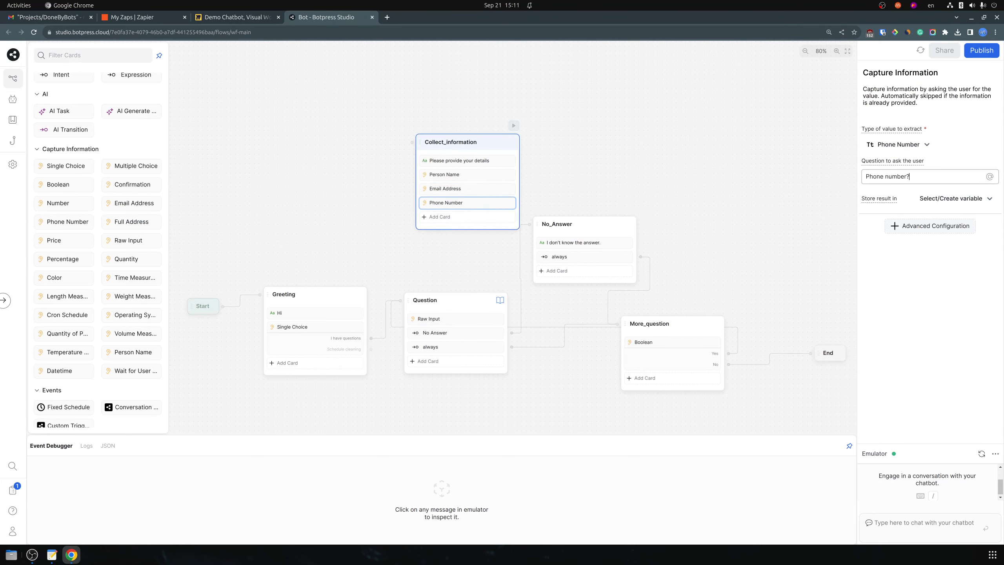
left_click(379, 249)
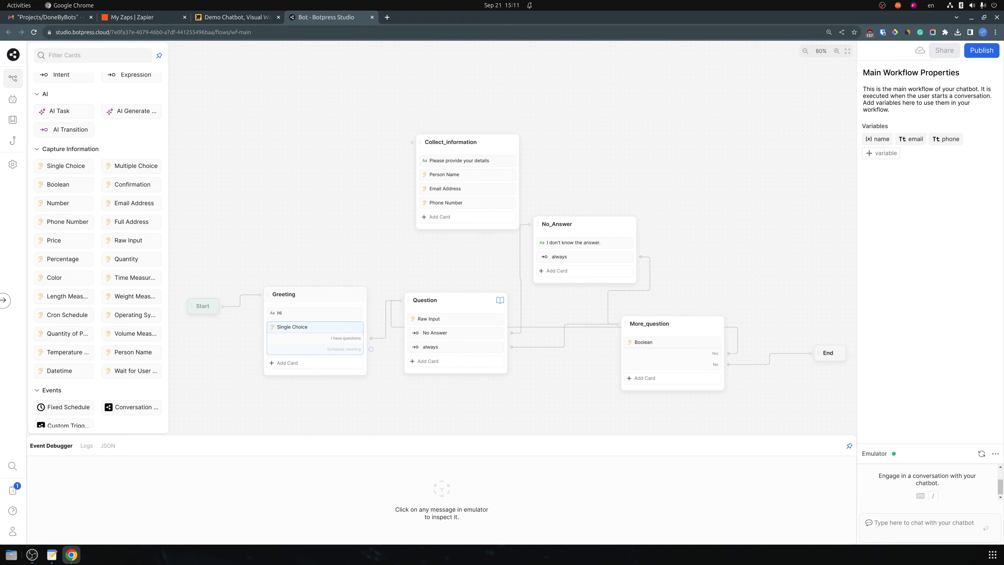
left_click_drag(370, 349, 412, 142)
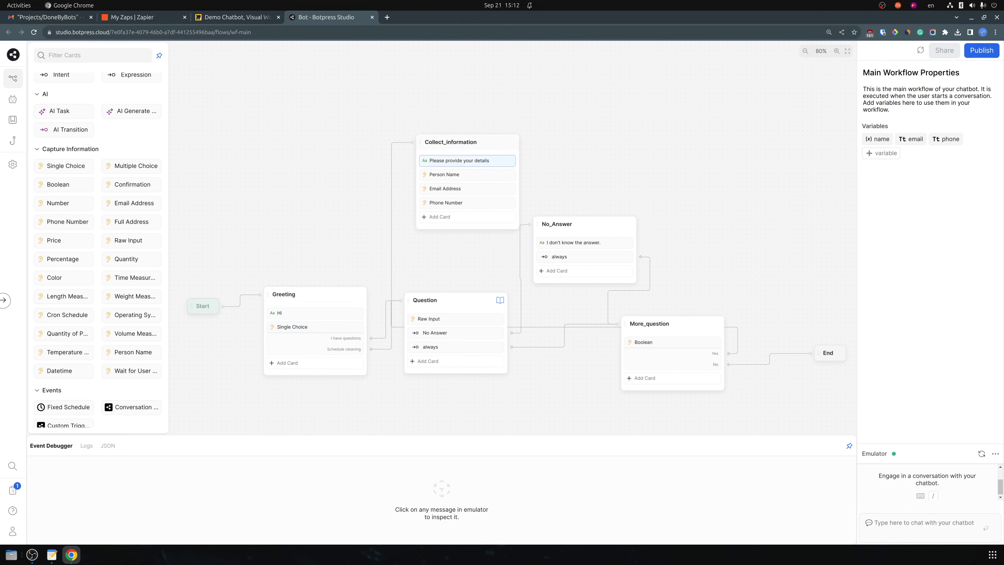
left_click_drag(474, 141, 445, 124)
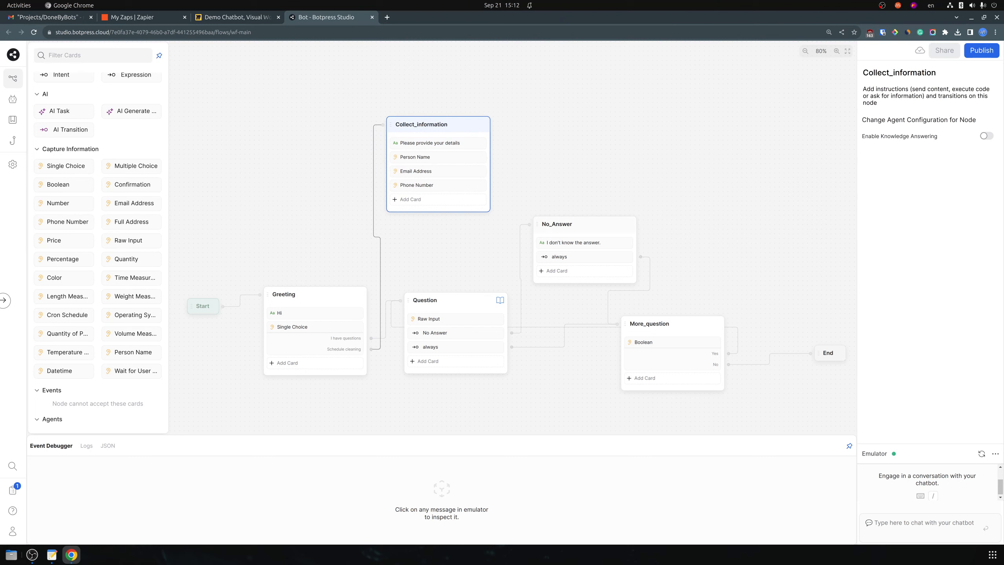
Store the name, email and phone answers in workflow.name, workflow.email and workflow.phone
left_click(438, 157)
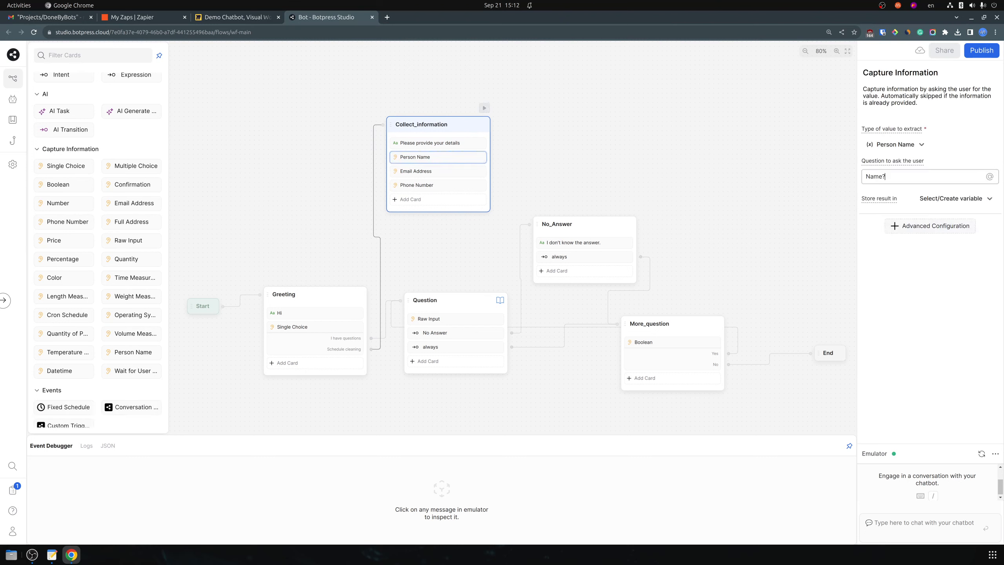
left_click(956, 198)
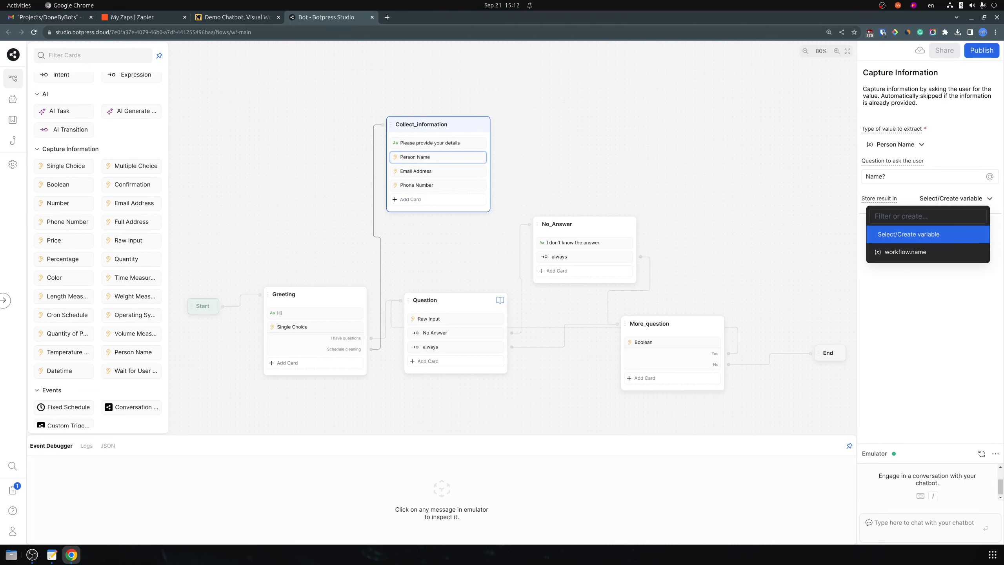
type("name")
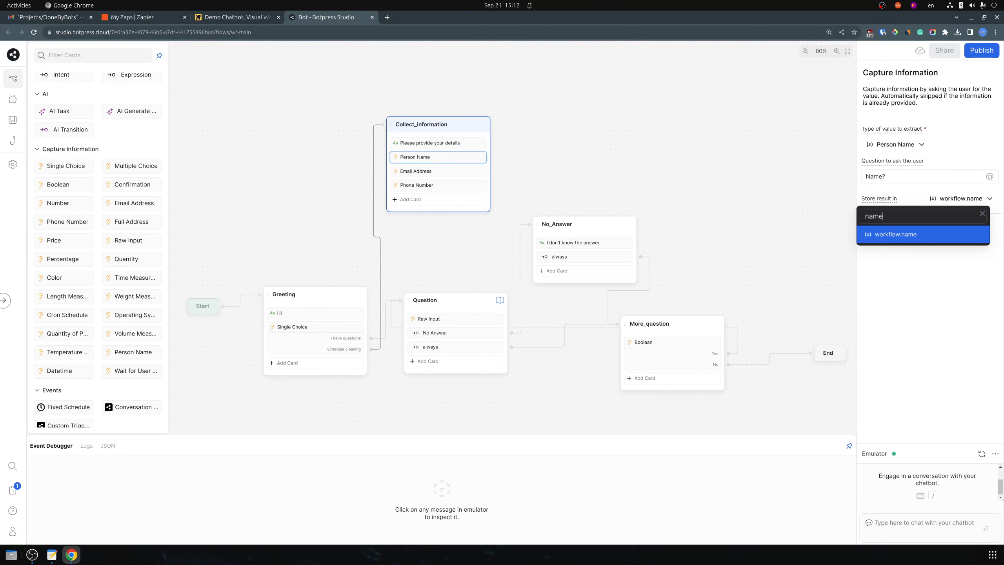
key("Return")
left_click(438, 171)
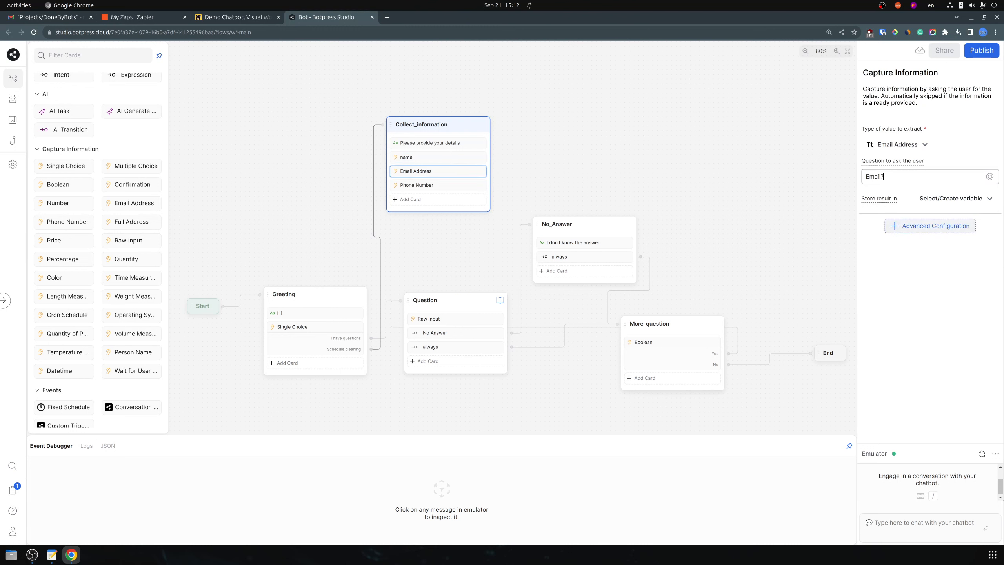
left_click(956, 199)
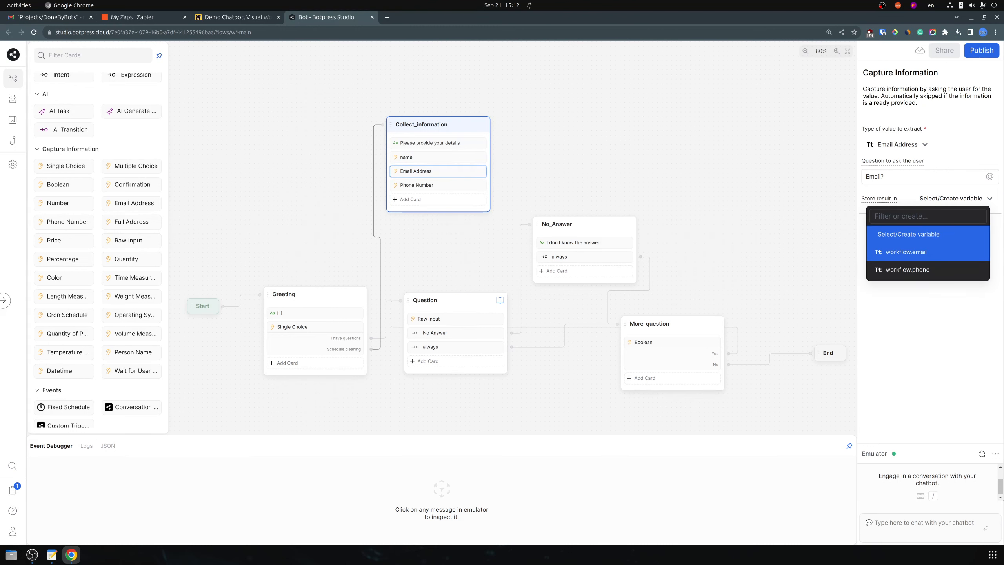
left_click(928, 252)
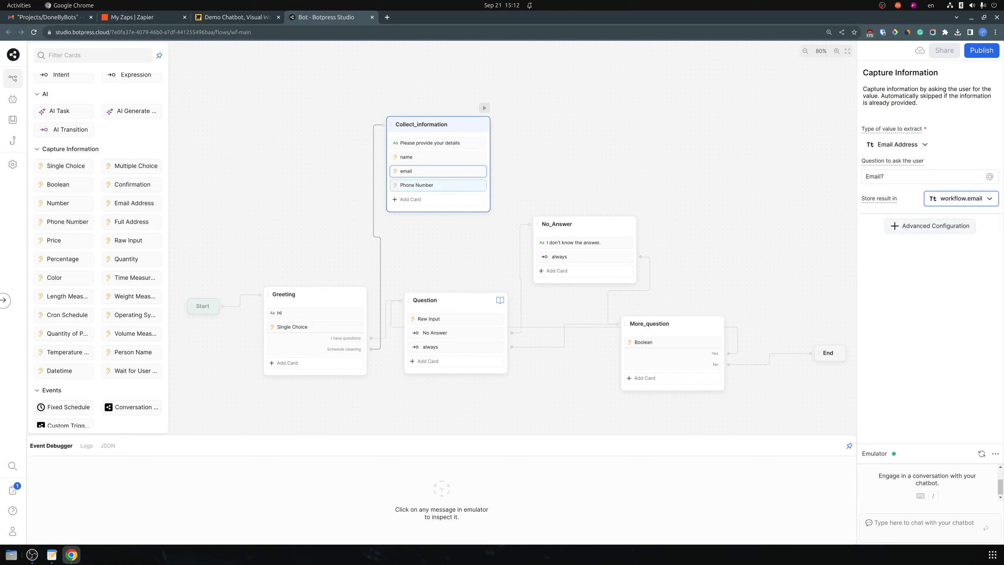
left_click(438, 185)
left_click(955, 199)
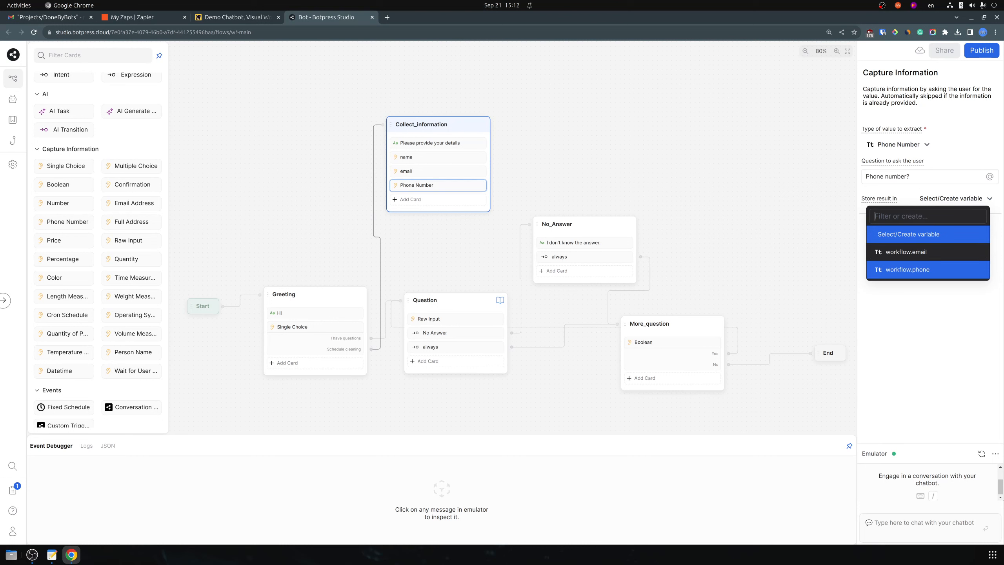
left_click(927, 272)
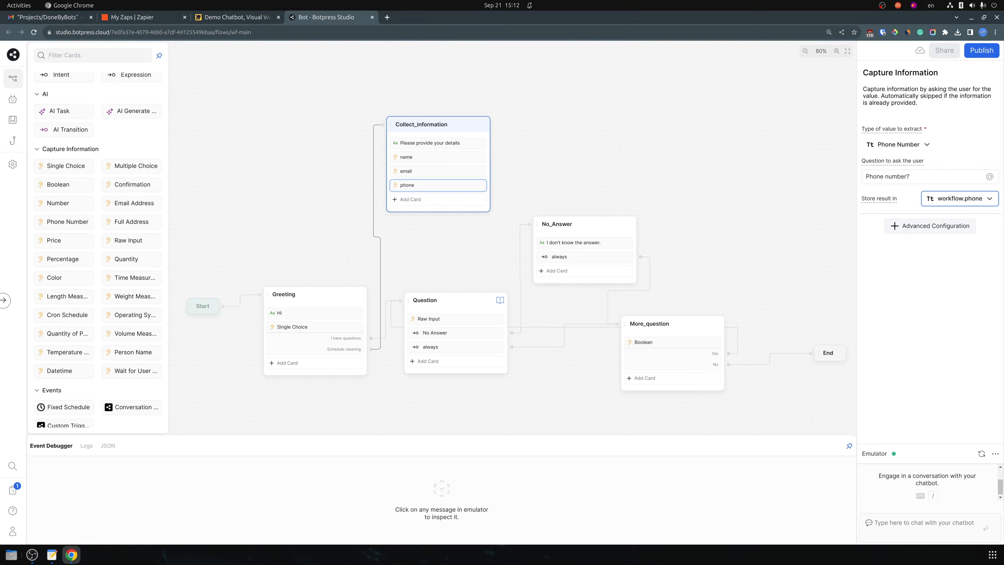
Review each capture card's stored variable to confirm the assignments
left_click(437, 157)
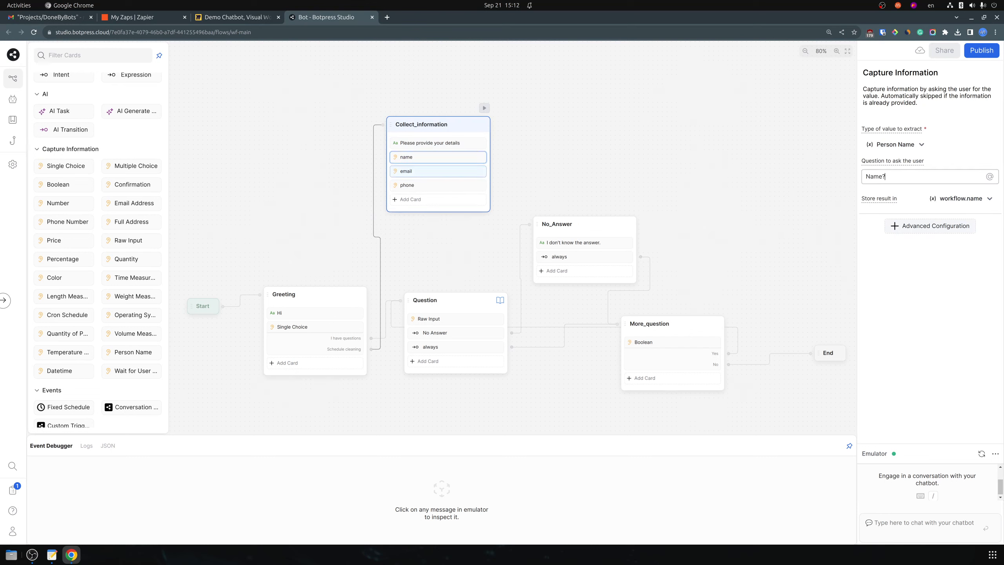
left_click(438, 171)
left_click(438, 185)
left_click(438, 157)
left_click(438, 172)
left_click(438, 185)
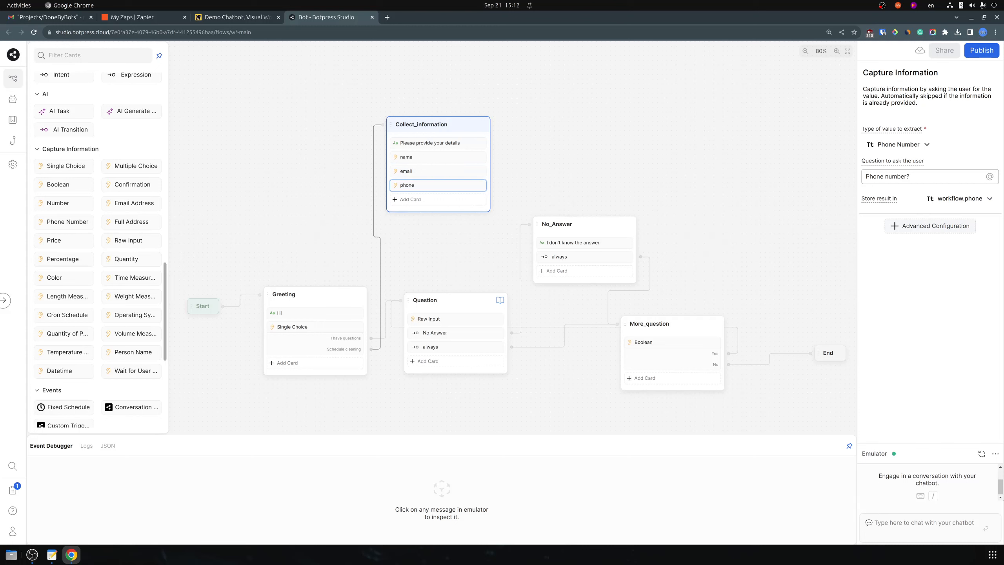
left_click(238, 222)
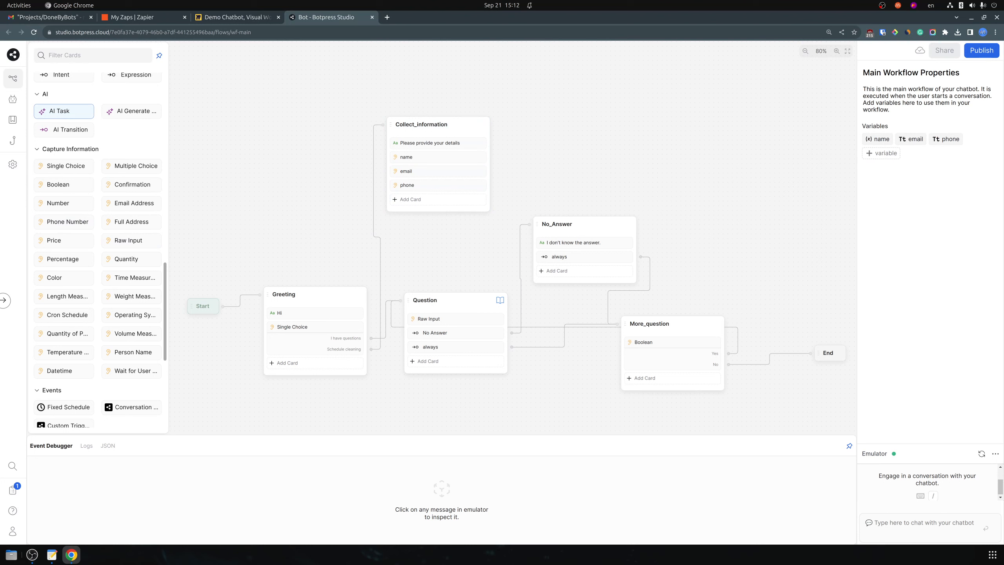
Add an Execute code card followed by a Text card to the end of Collect_information
scroll(63, 119, "up", 6)
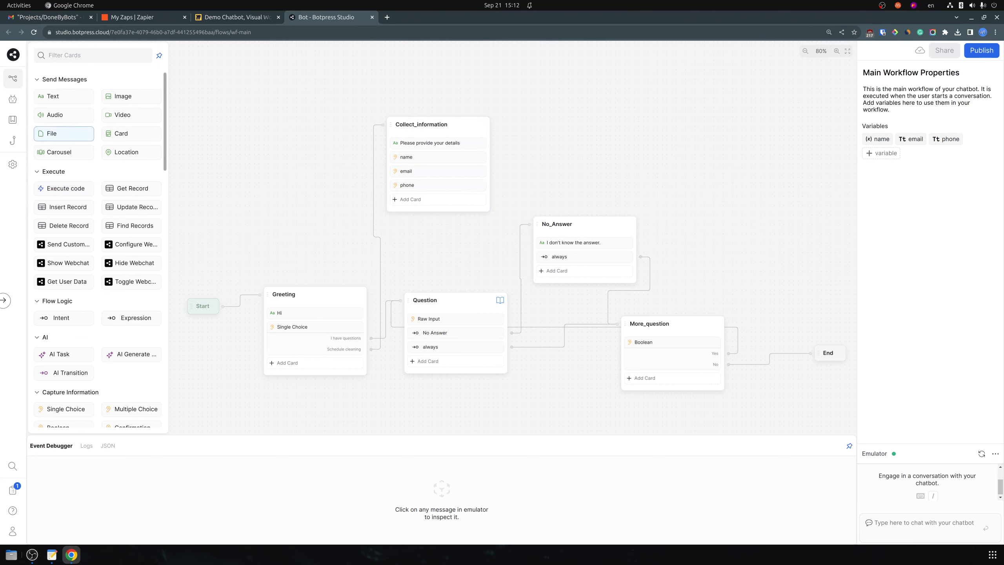
left_click_drag(63, 188, 446, 199)
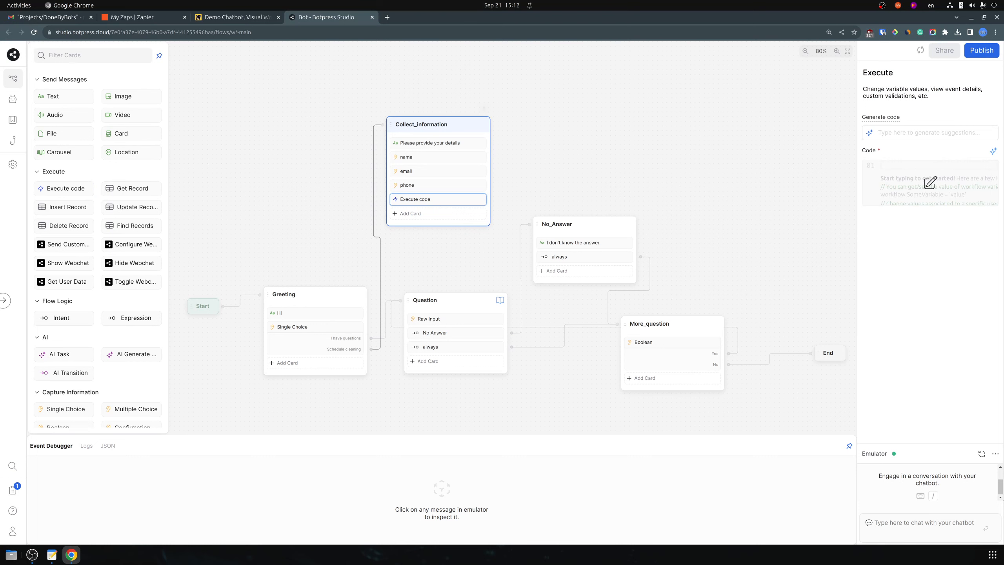
left_click_drag(421, 125, 421, 95)
left_click(534, 138)
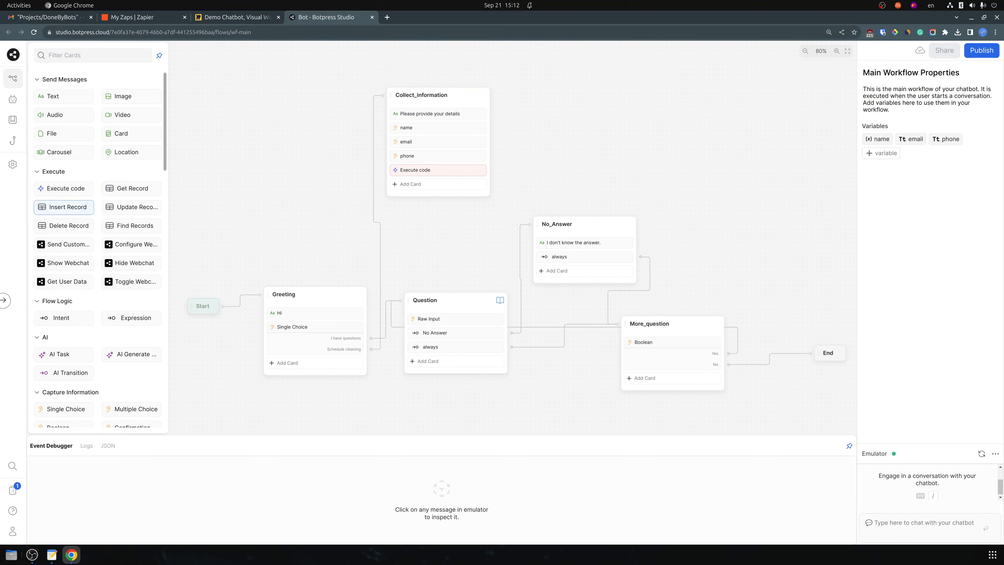
left_click_drag(55, 96, 437, 185)
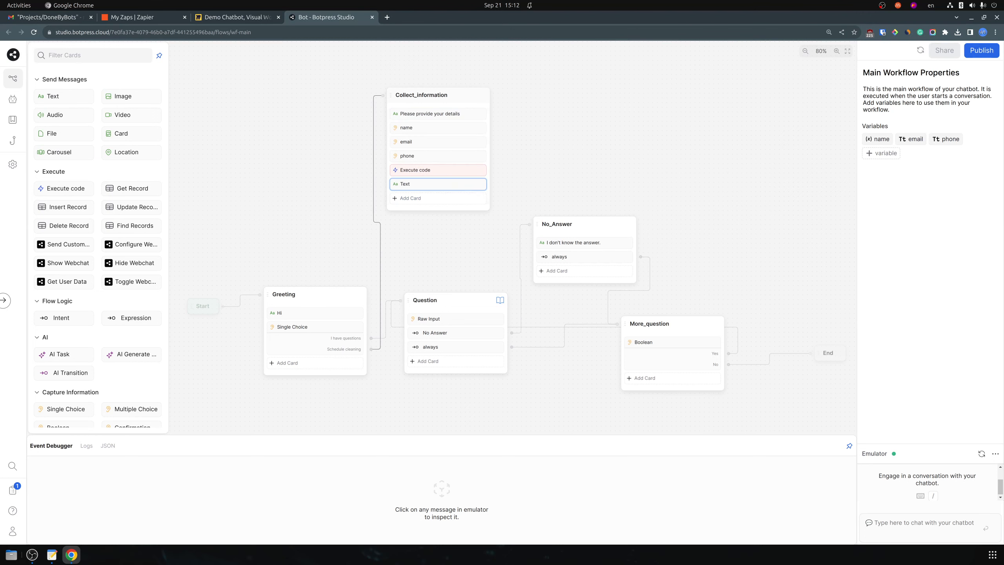
Set the last Text card to 'Our team will contact you for additional information', copied from Miro
type("Than")
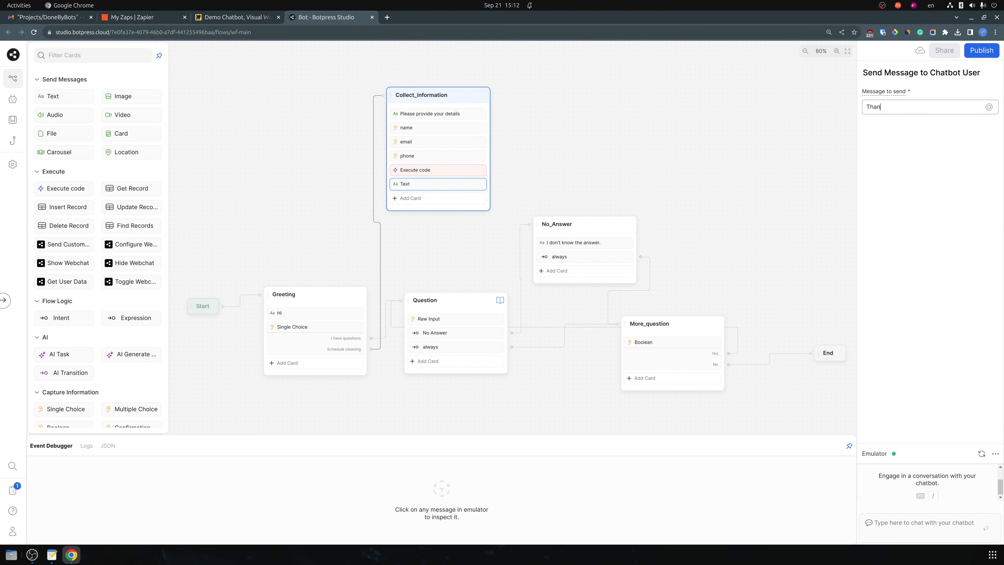
key("ctrl+shift+Tab")
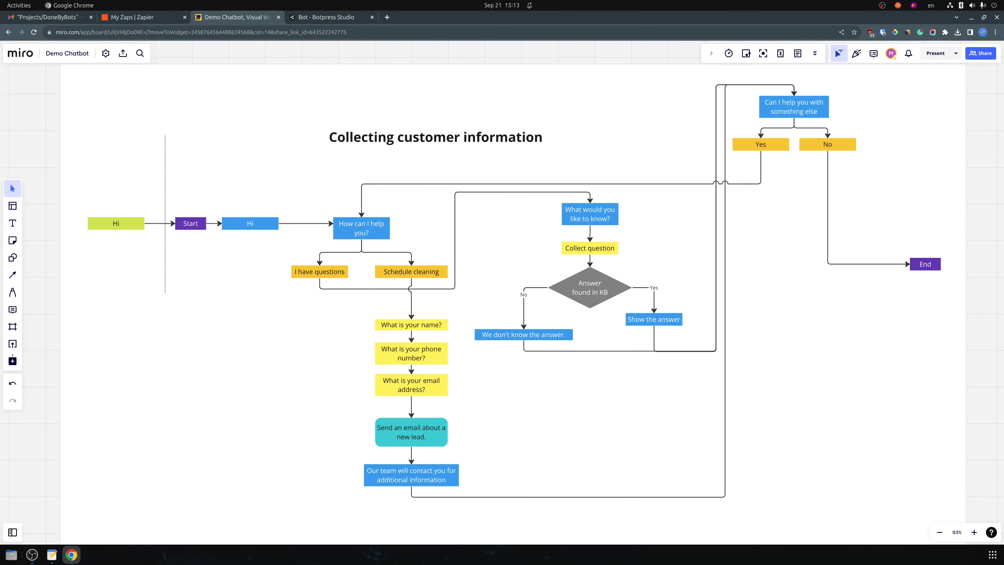
left_click(411, 475)
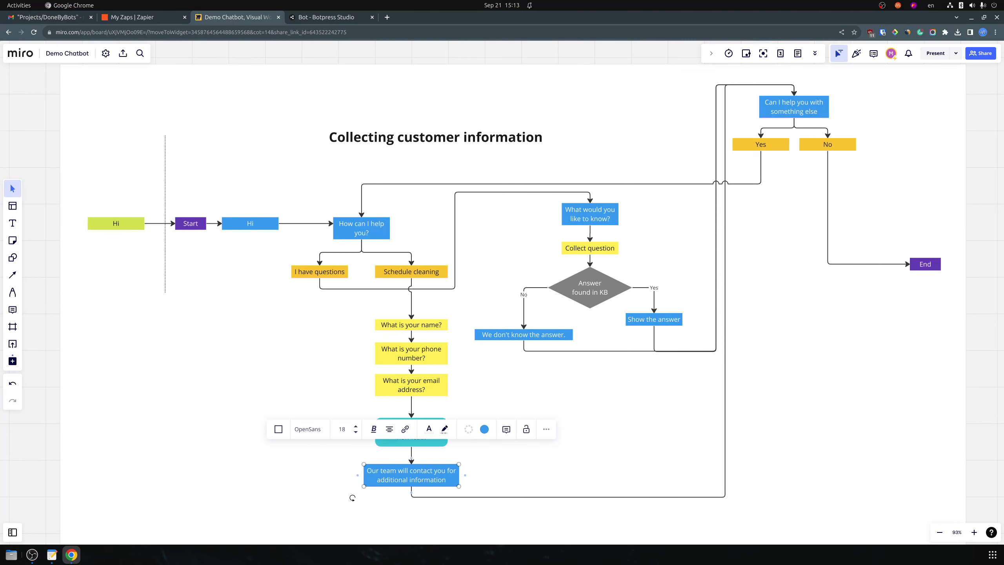
left_click(442, 480)
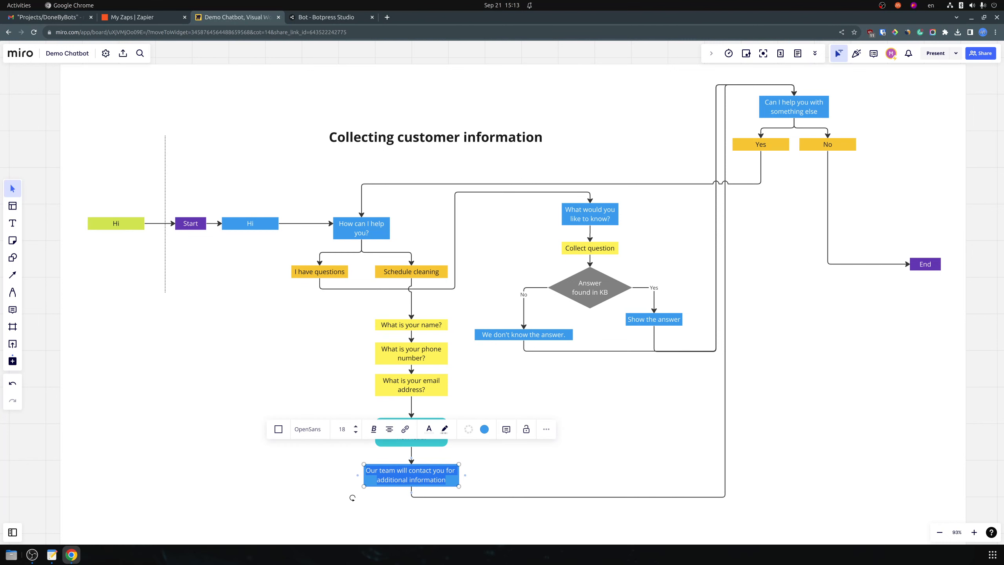
left_click(323, 17)
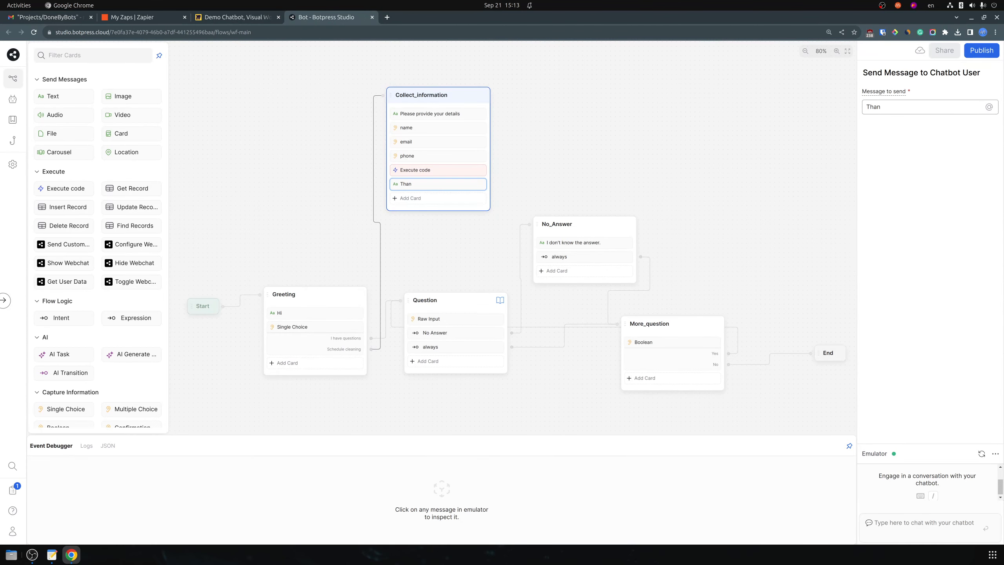
key("ctrl+a")
type("Our team will contact you for additional information")
key("Escape")
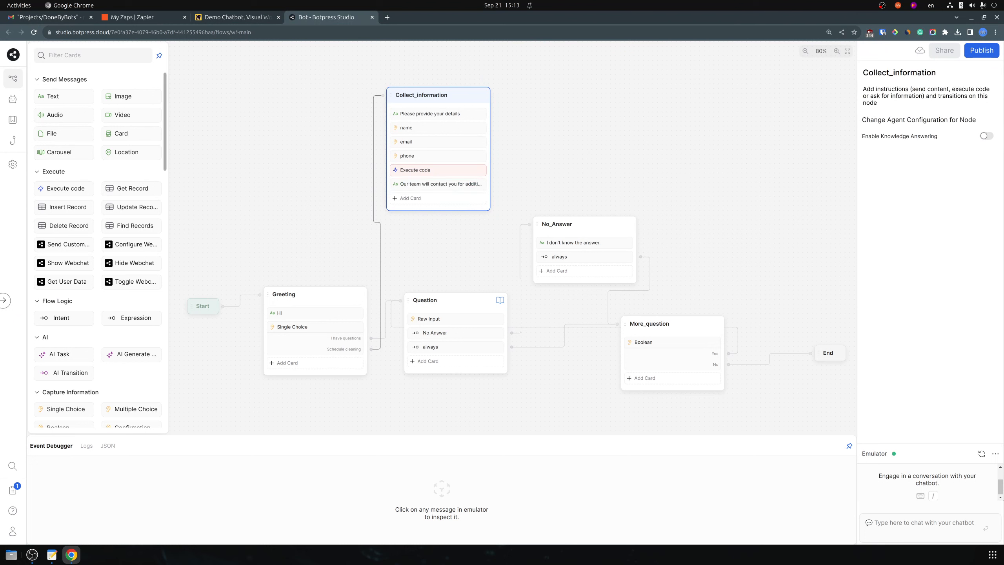
Add an expression transition to Collect_information and inspect the More_question Boolean card
left_click_drag(131, 318, 617, 324)
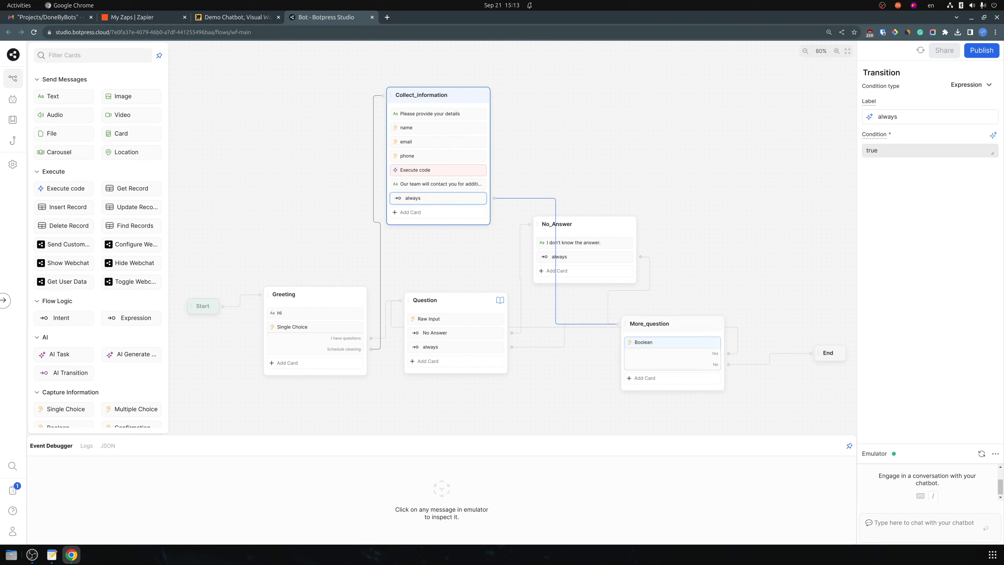
left_click(672, 347)
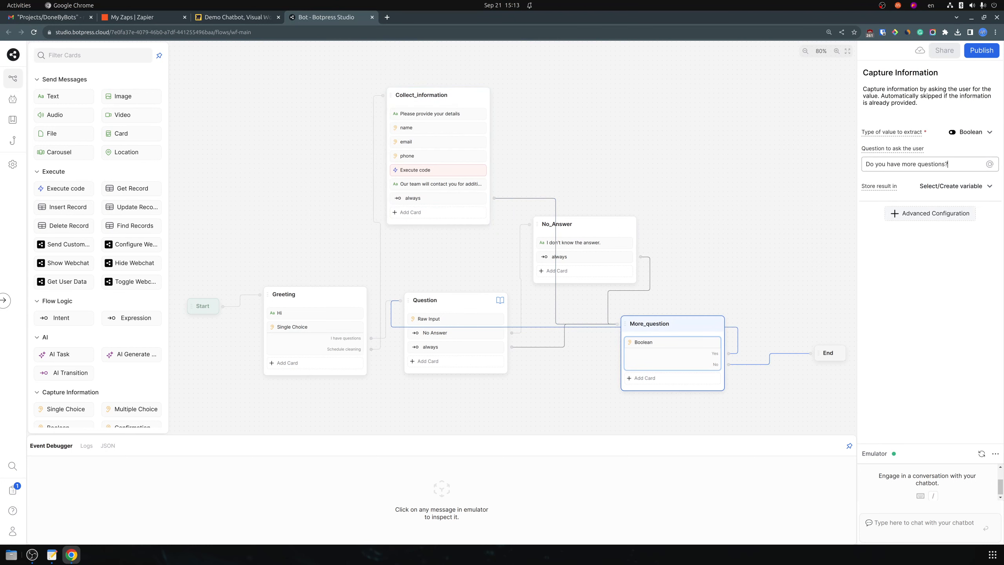
key("ctrl+a")
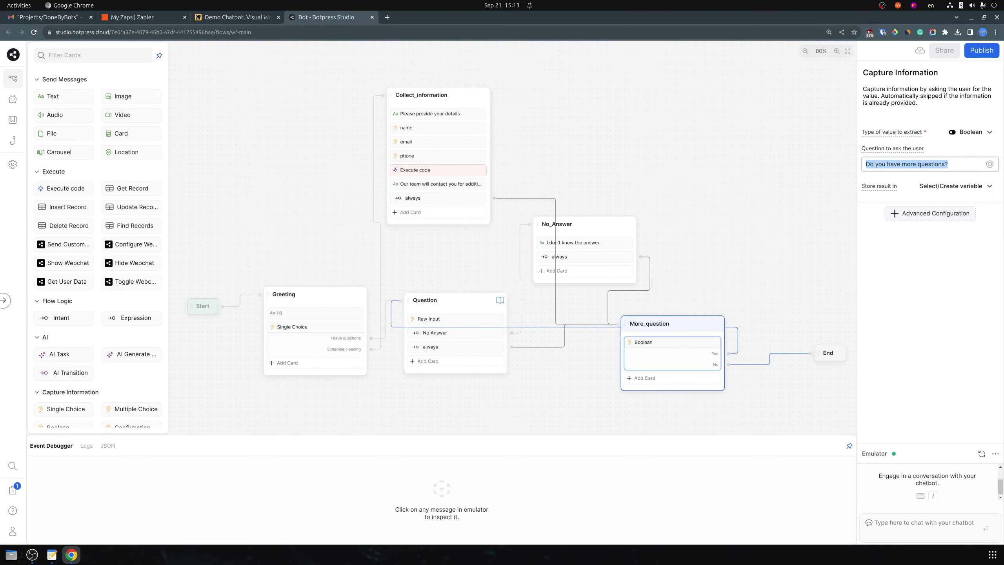
key("Escape")
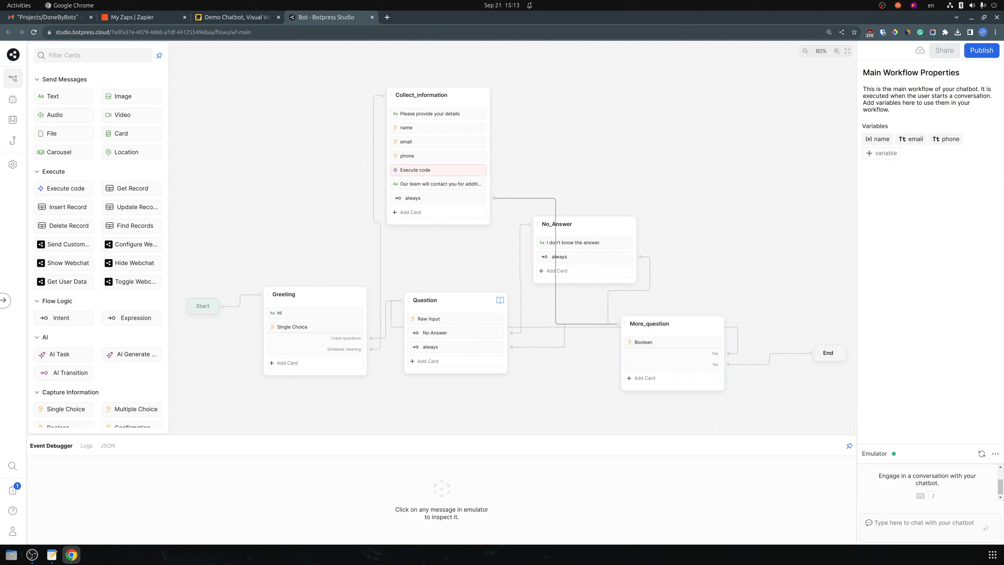
Reconnect Collect_information's always exit to More_question and reposition the No_Answer and More_question nodes
left_click(556, 261)
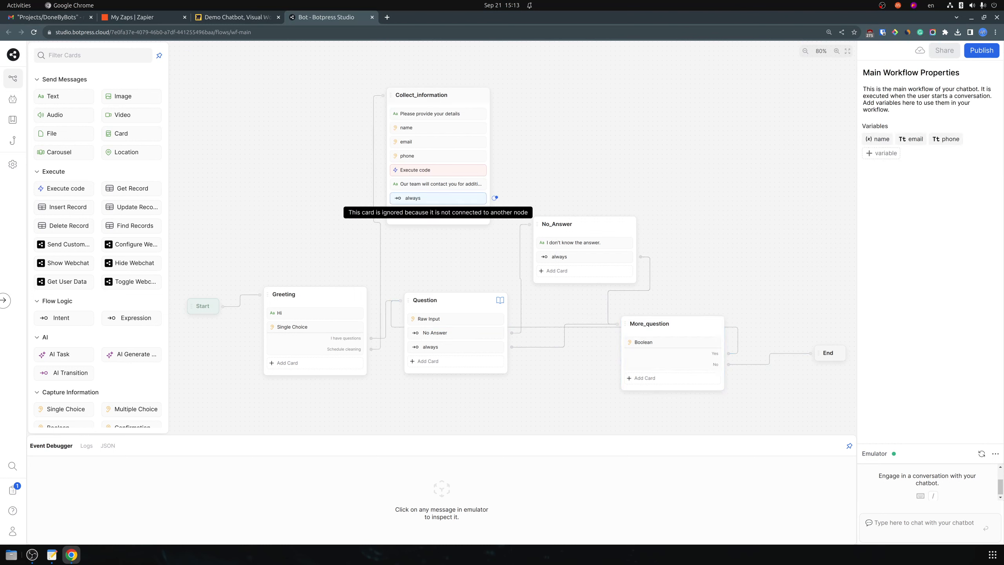
left_click_drag(494, 197, 640, 328)
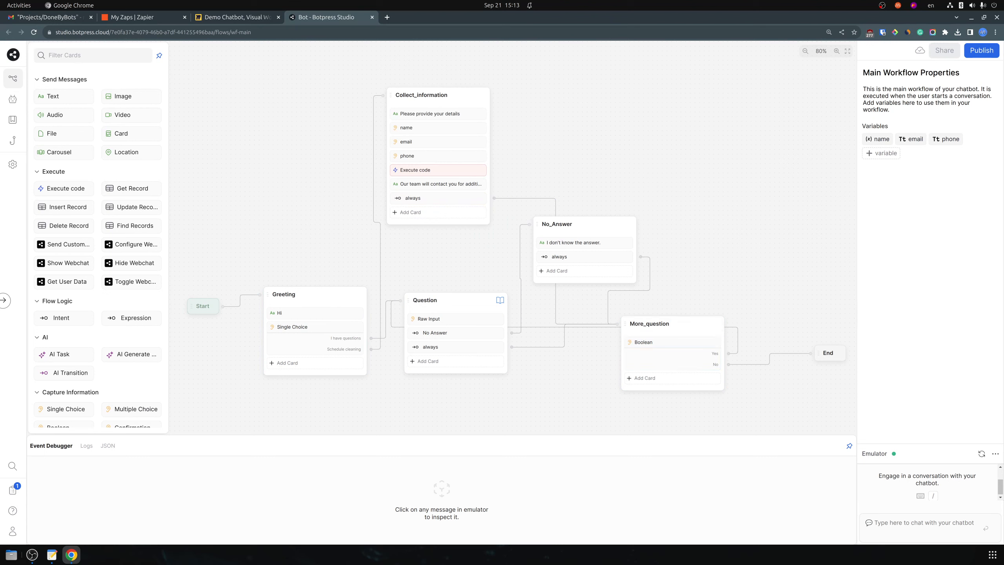
left_click_drag(585, 224, 667, 200)
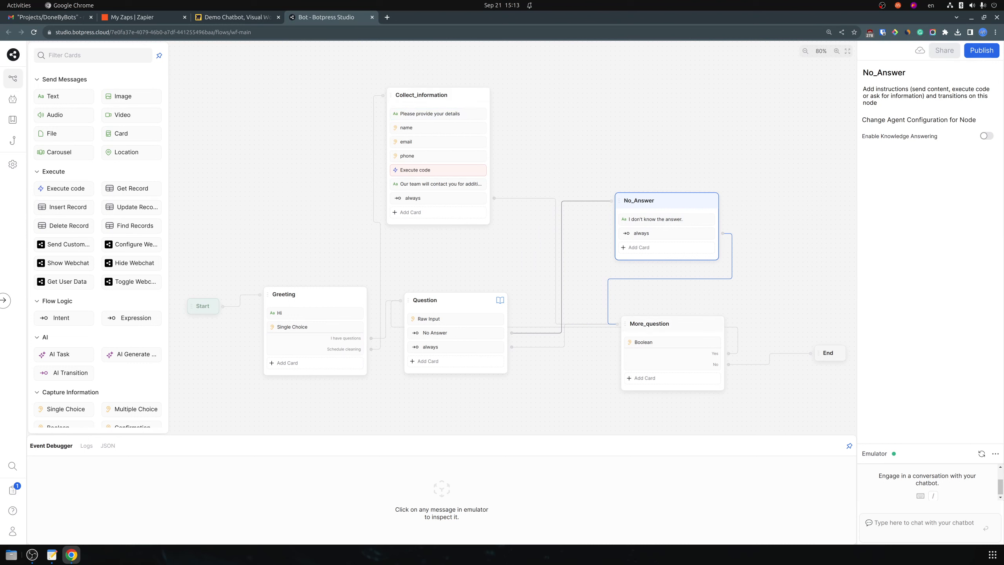
left_click_drag(671, 324, 690, 318)
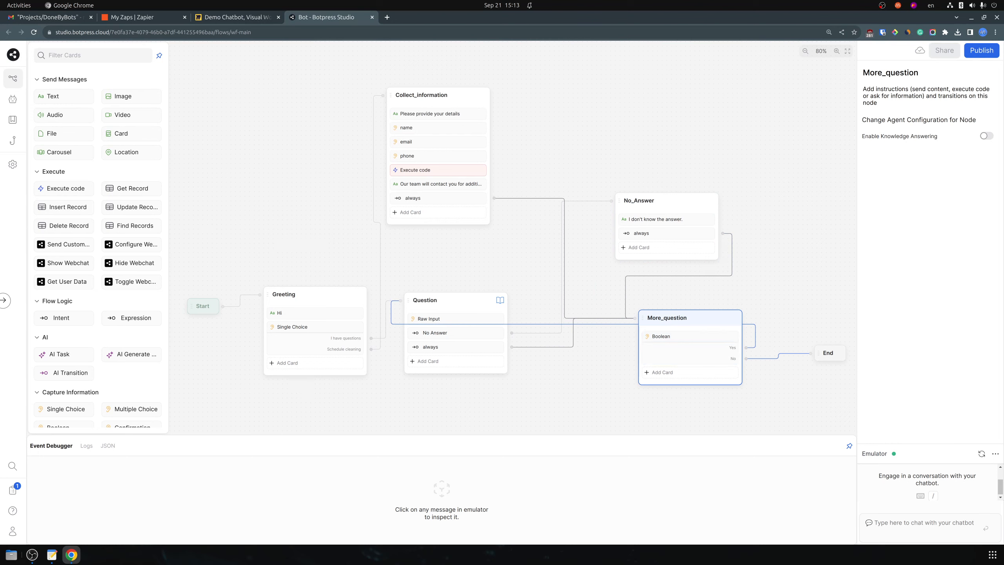
left_click(530, 257)
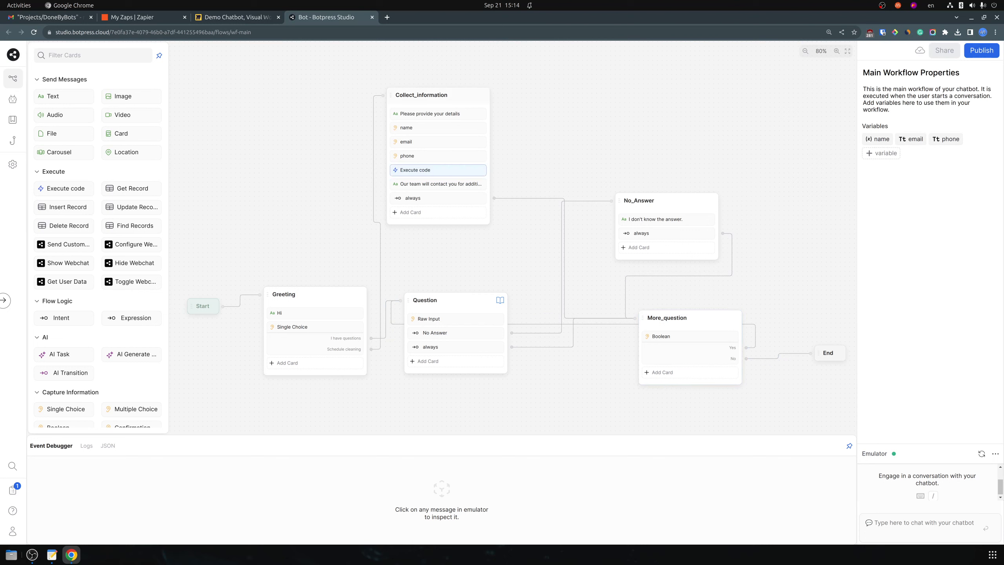
View the Execute code card's settings in Collect_information, then go to Zapier's Zaps page
mouse_move(438, 170)
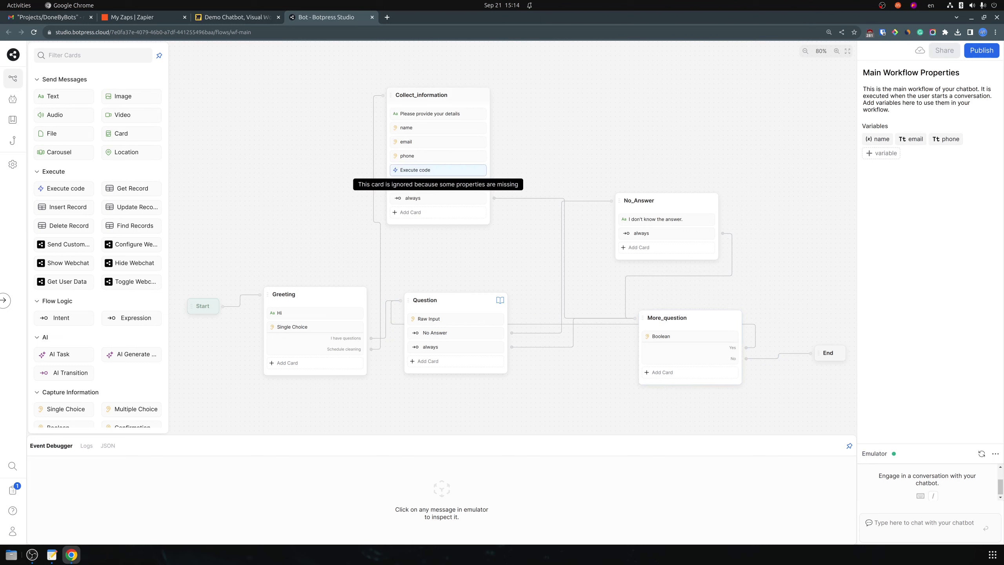
left_click(438, 170)
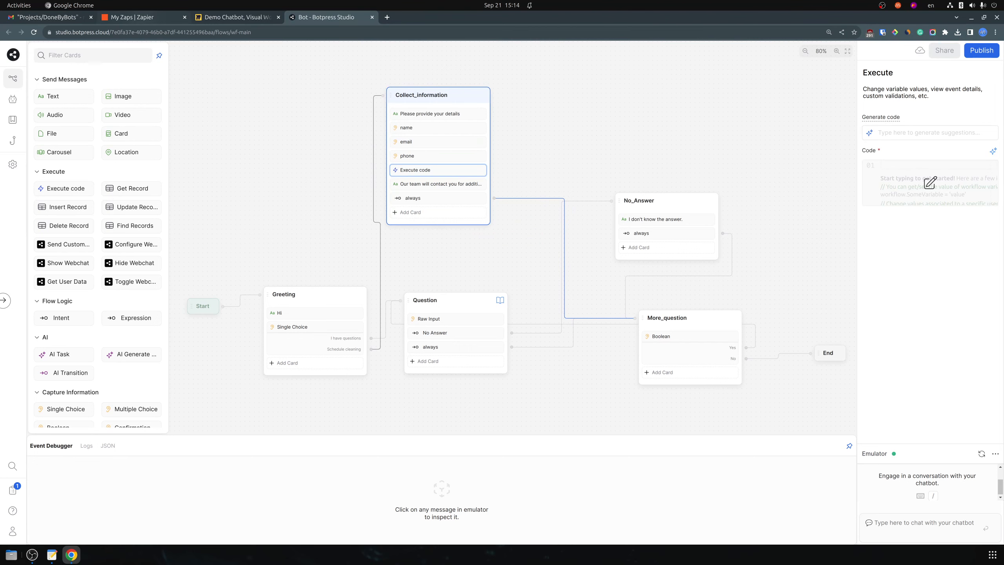
left_click(133, 17)
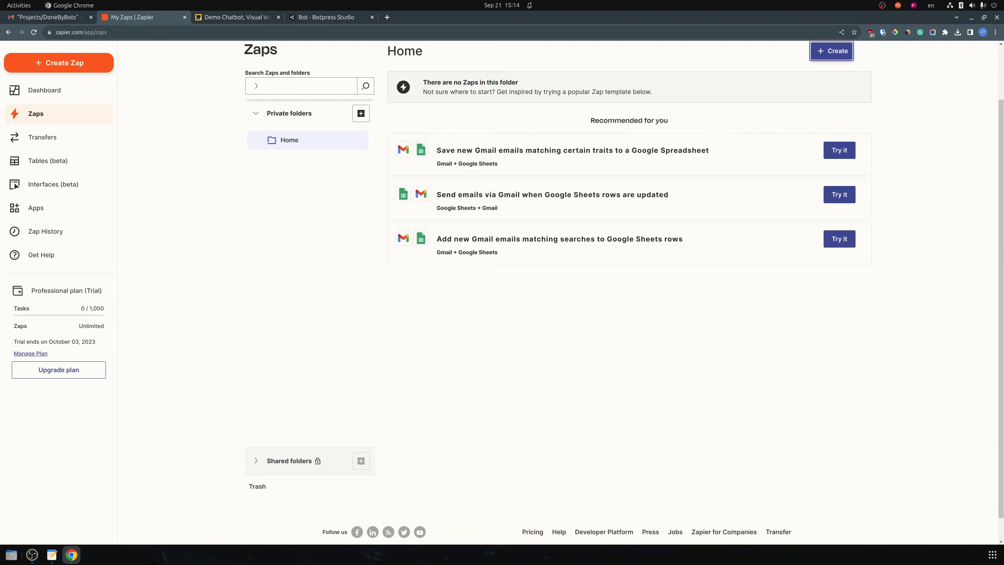
Start a new Zap triggered by Webhooks by Zapier's Catch Hook event
left_click(831, 50)
left_click(795, 76)
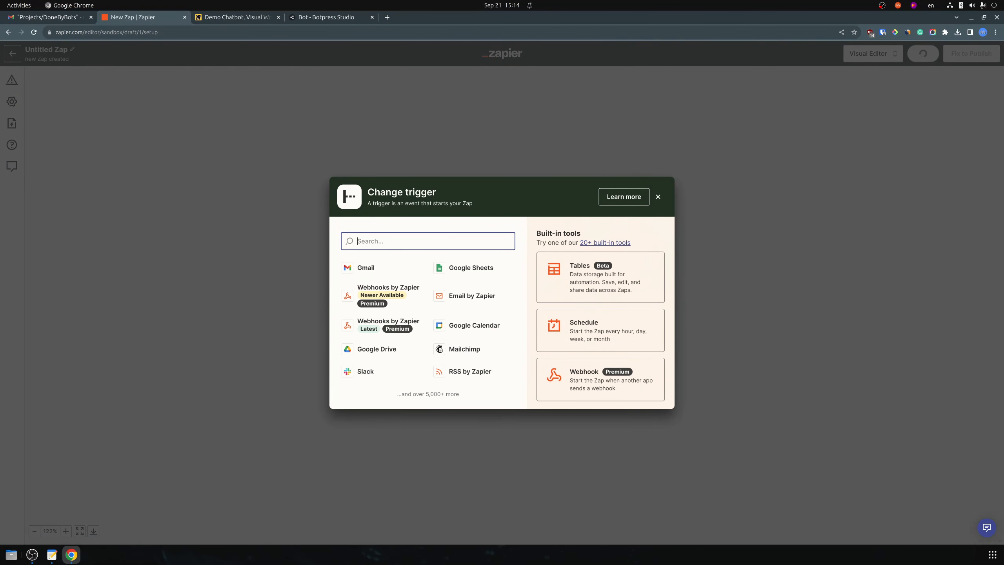
type("web")
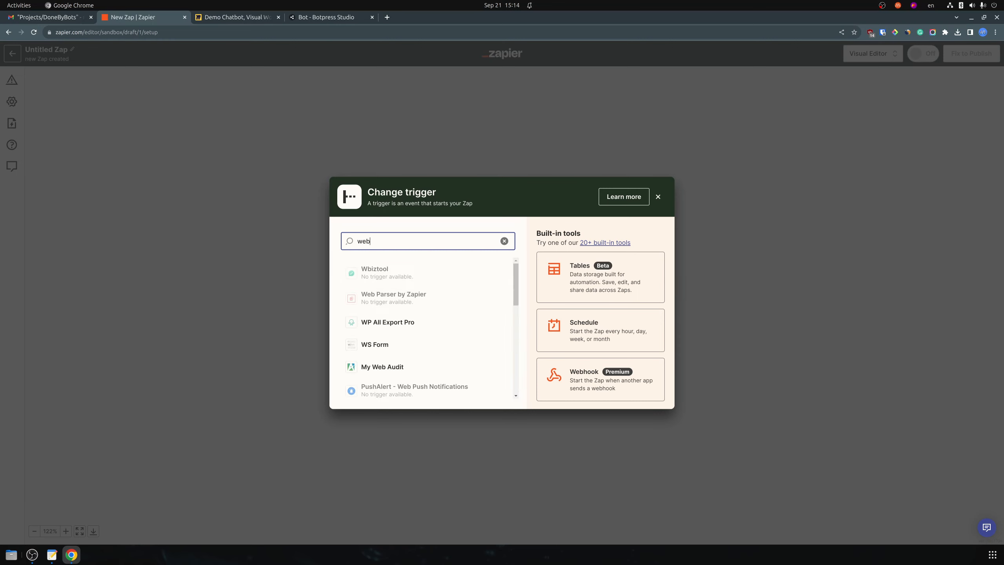
left_click(391, 271)
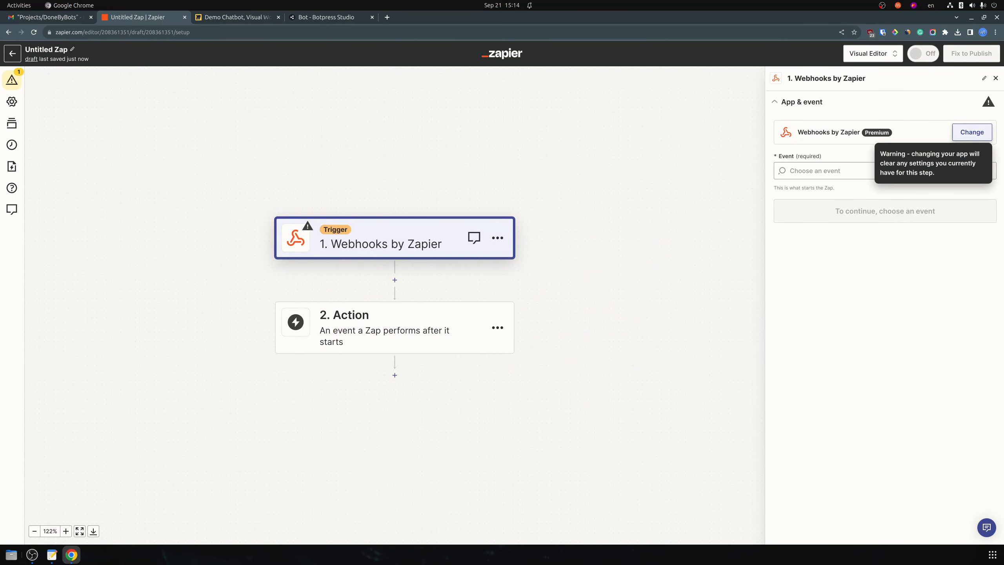
left_click(972, 132)
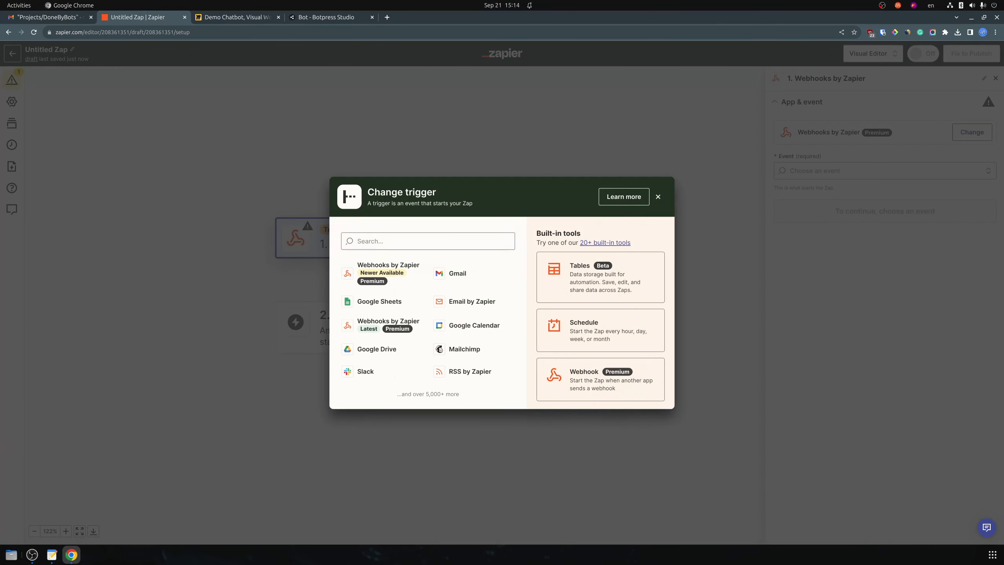
left_click(657, 197)
left_click(884, 171)
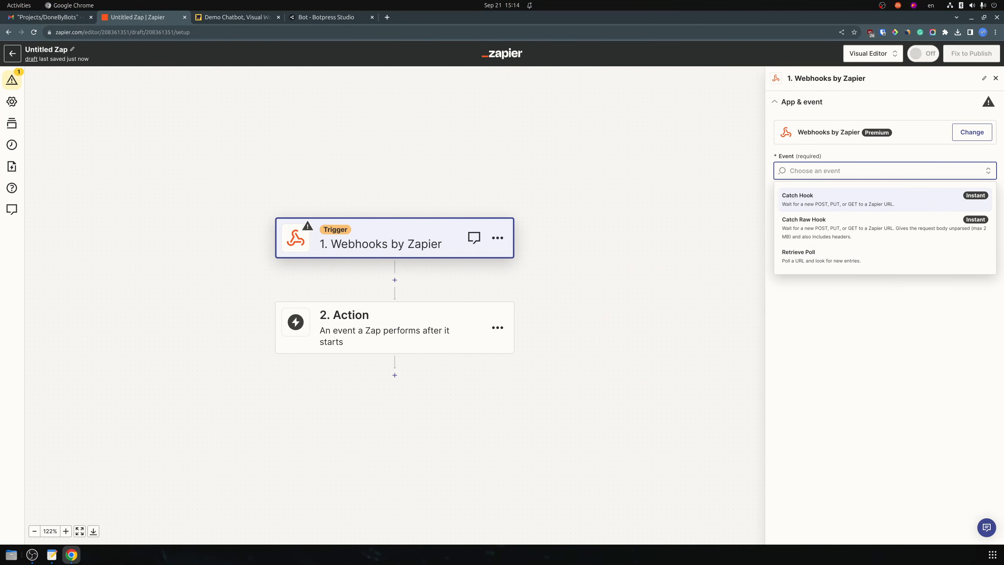
left_click(885, 199)
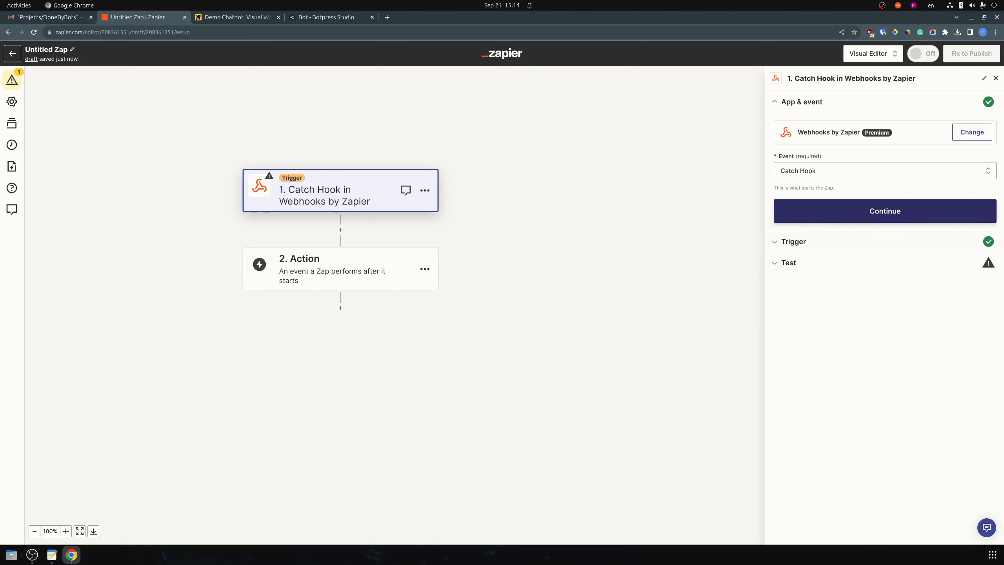
Finish the trigger setup, copy the webhook URL, and return to the Botpress tab
left_click(885, 211)
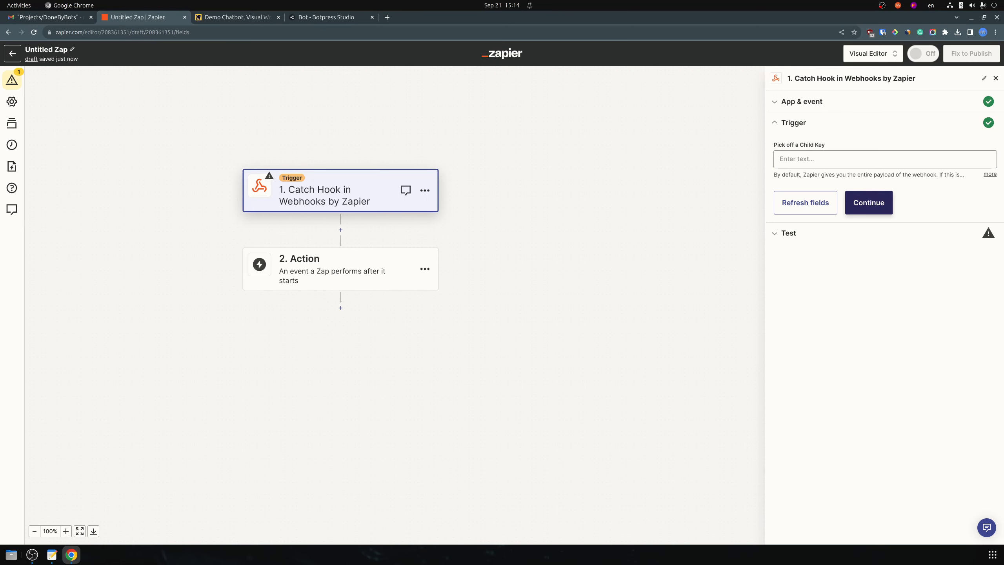
left_click(869, 203)
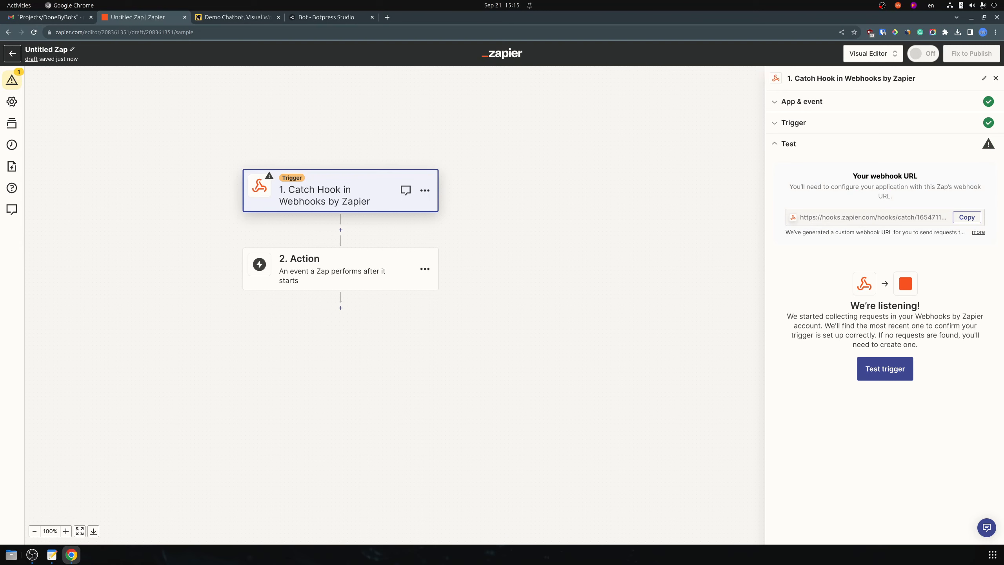
left_click(966, 218)
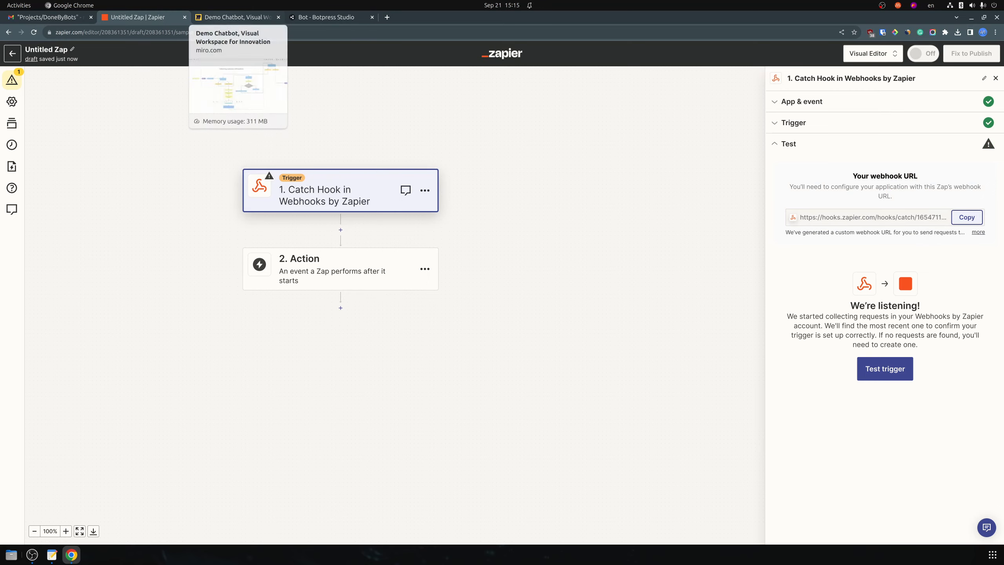
left_click(237, 17)
Prompt the card's code generator to send a POST request with email, phone and name to the Zapier webhook URL
key("ctrl+Tab")
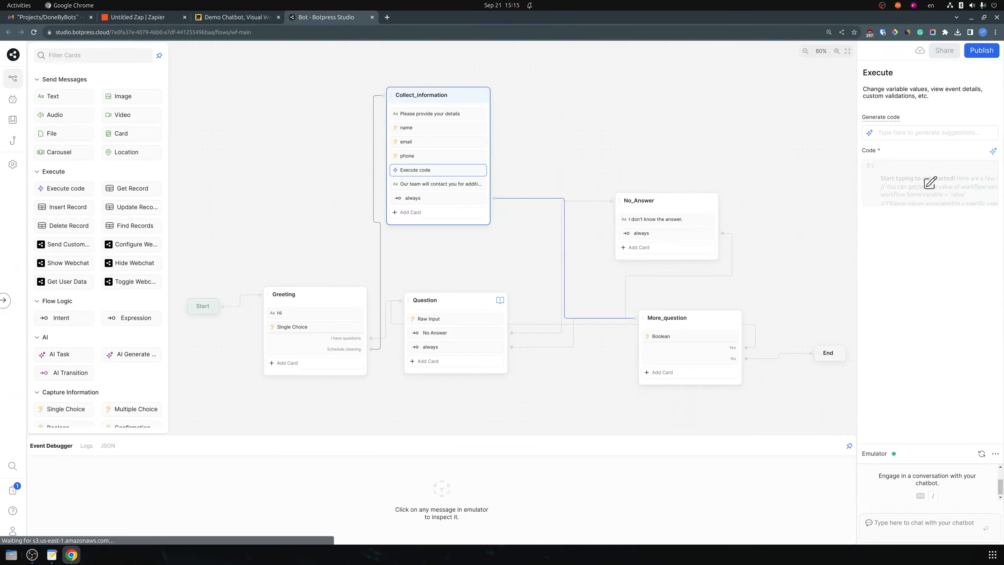
left_click(929, 182)
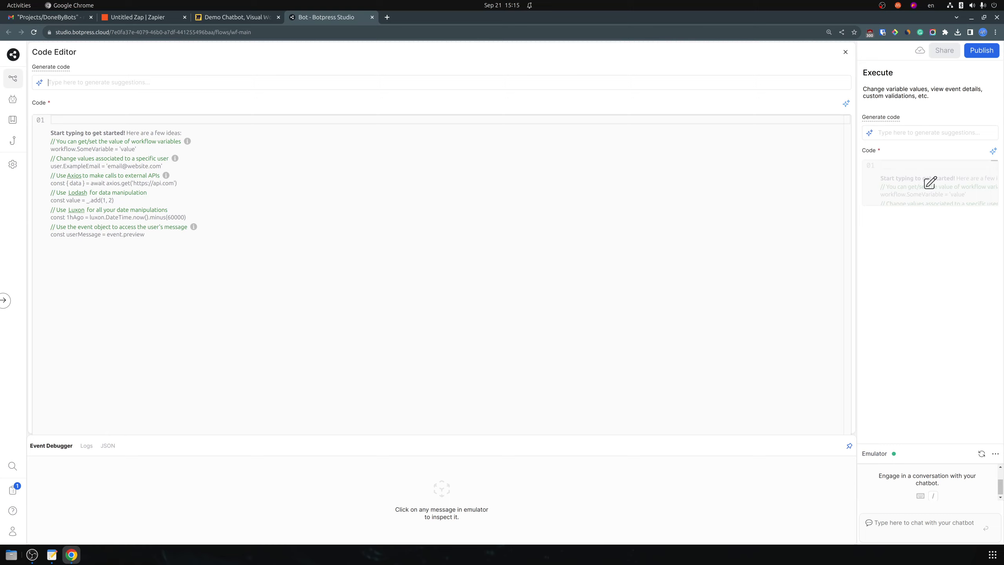
type("Write me a ")
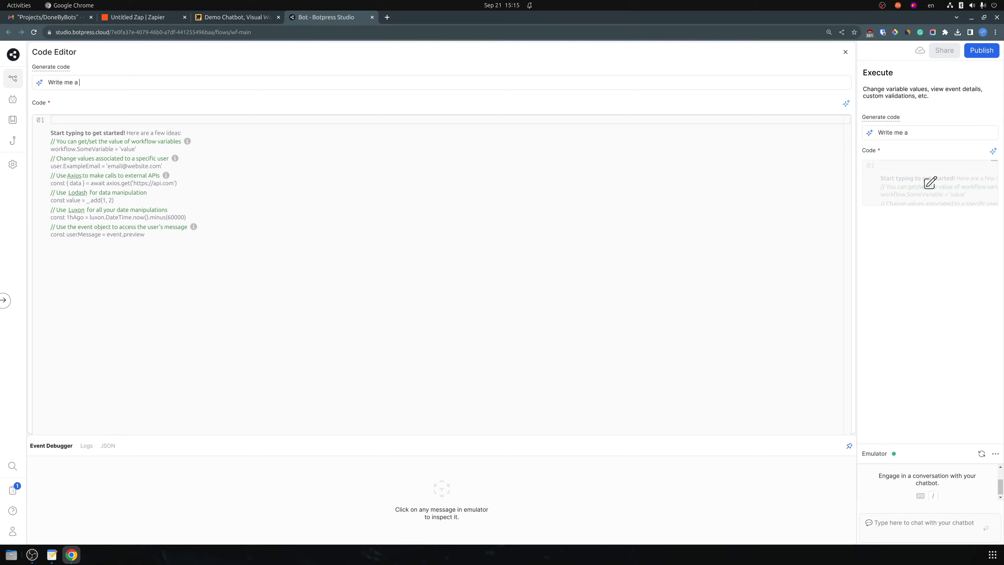
type("code")
key("ctrl+a")
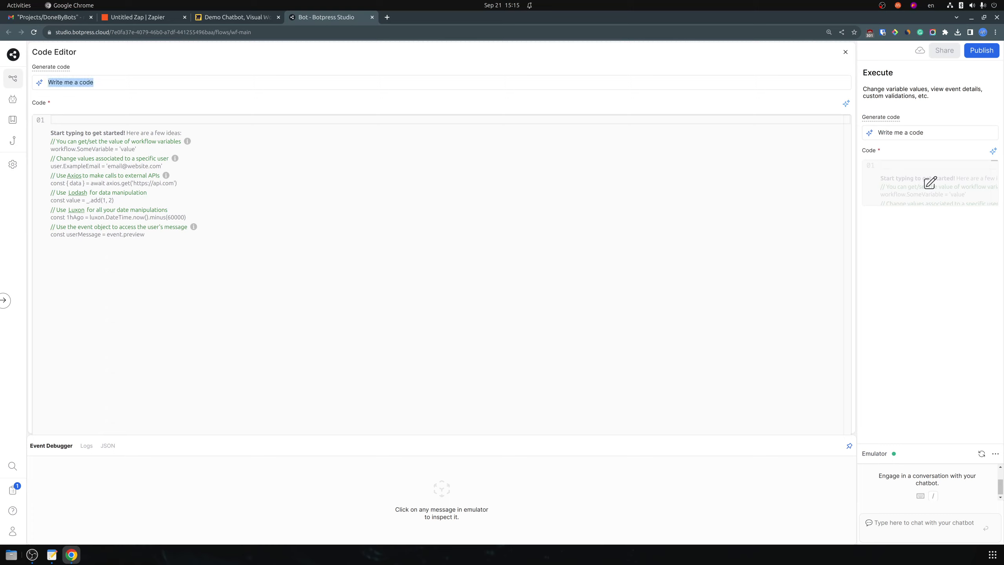
type("Send a ")
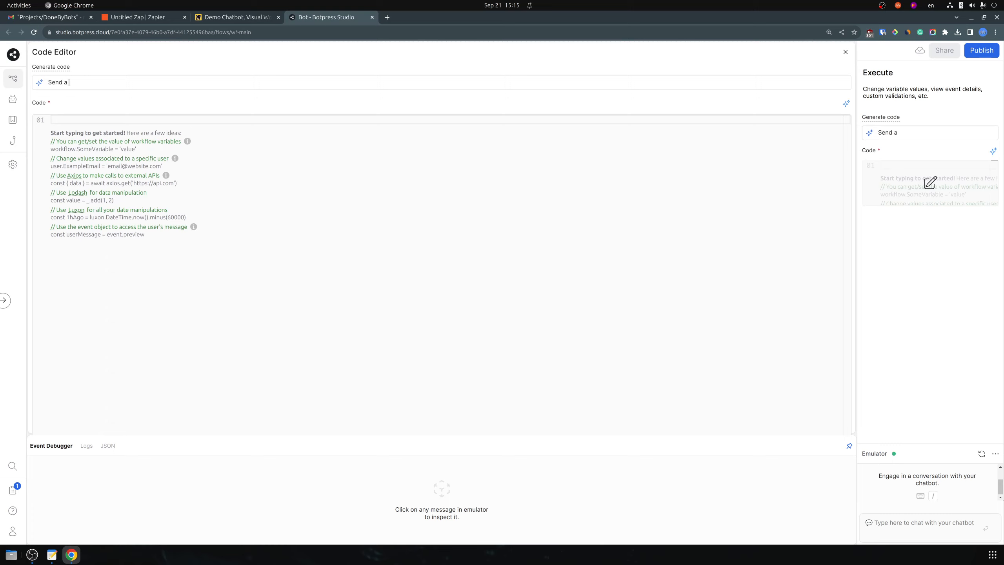
type("post")
key("BackSpace")
key("BackSpace")
key("BackSpace")
key("BackSpace")
key("BackSpace")
type("POST request to this url")
key("ctrl+v")
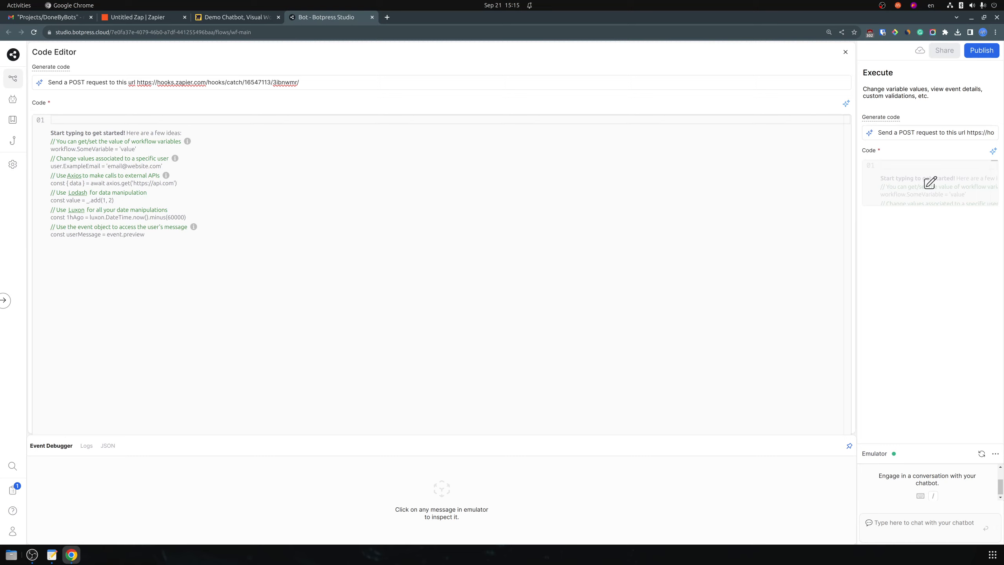
type("add email ")
type(" phone, name")
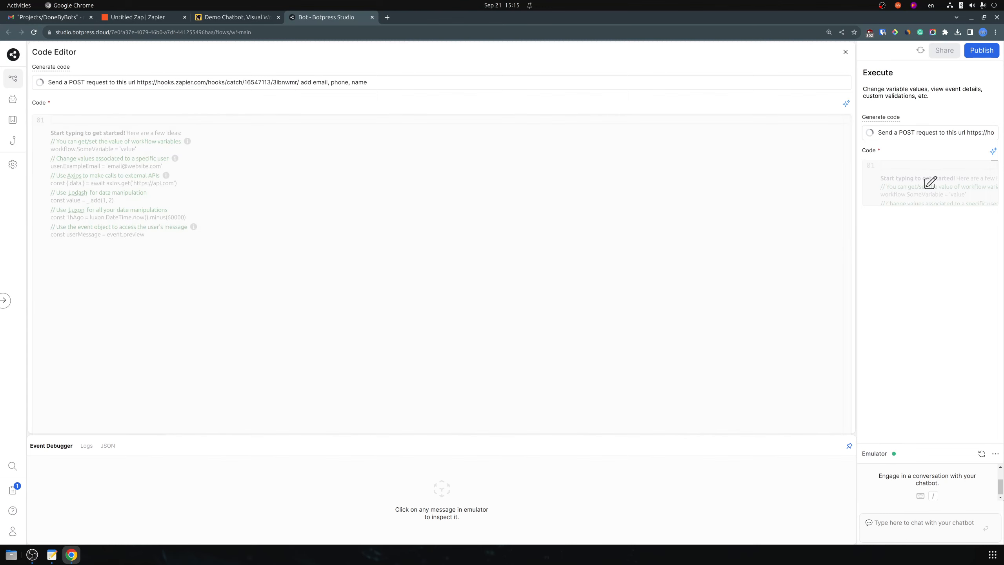
Replace the name template on line 5 with workflow.name and close the code editor
left_click(174, 185)
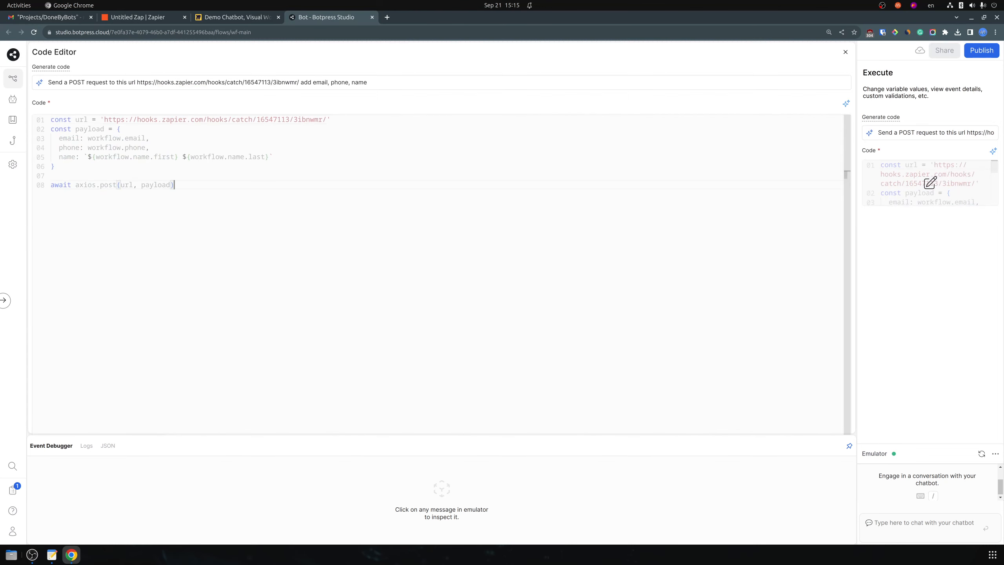
left_click(55, 166)
left_click(149, 138)
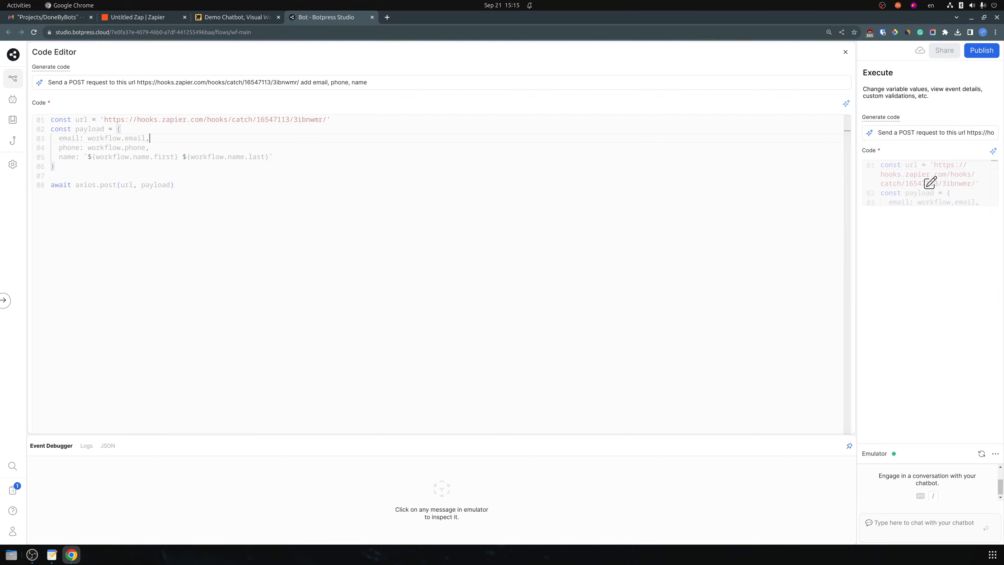
left_click(174, 184)
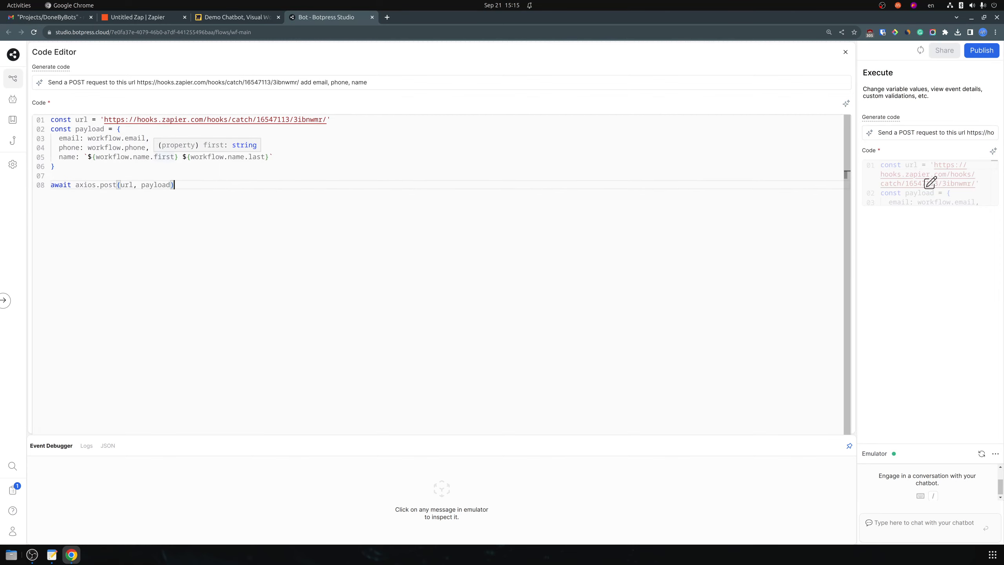
left_click_drag(150, 156, 96, 156)
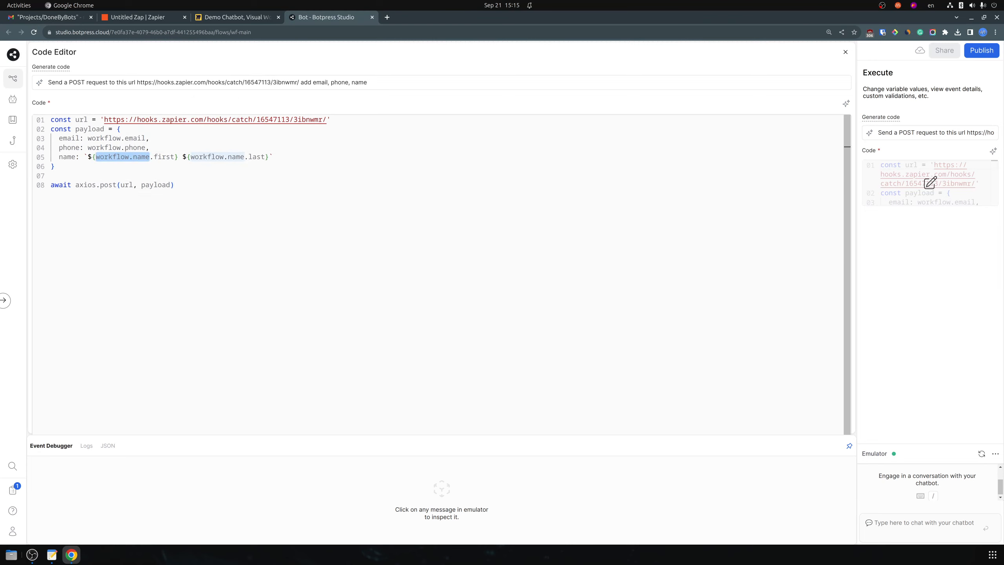
left_click_drag(273, 156, 83, 156)
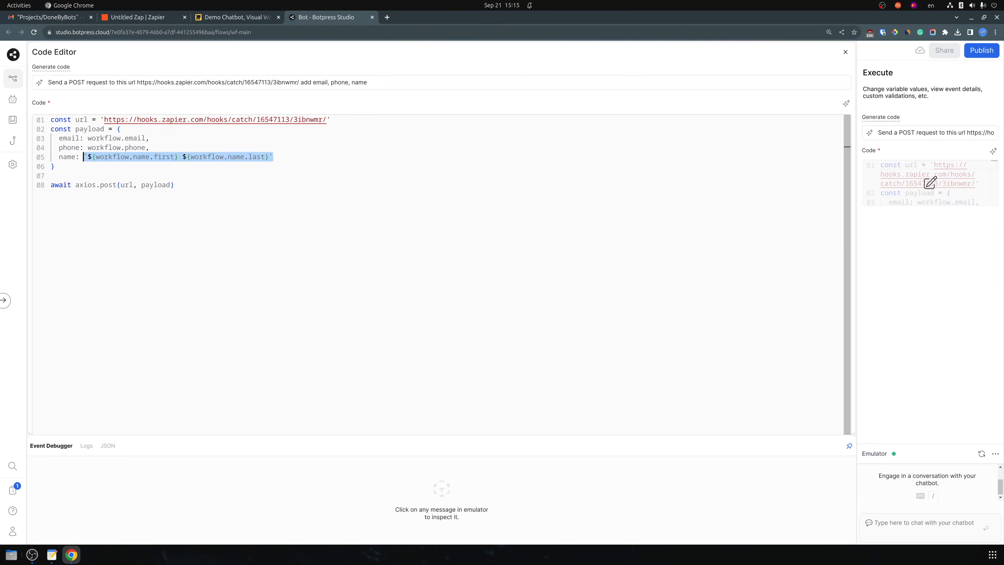
key("ctrl+v")
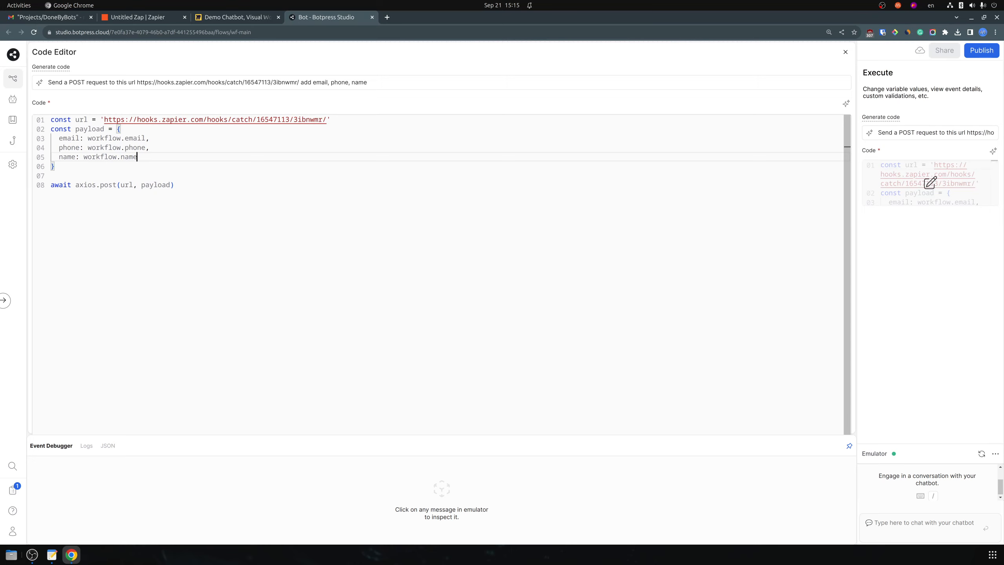
left_click(174, 185)
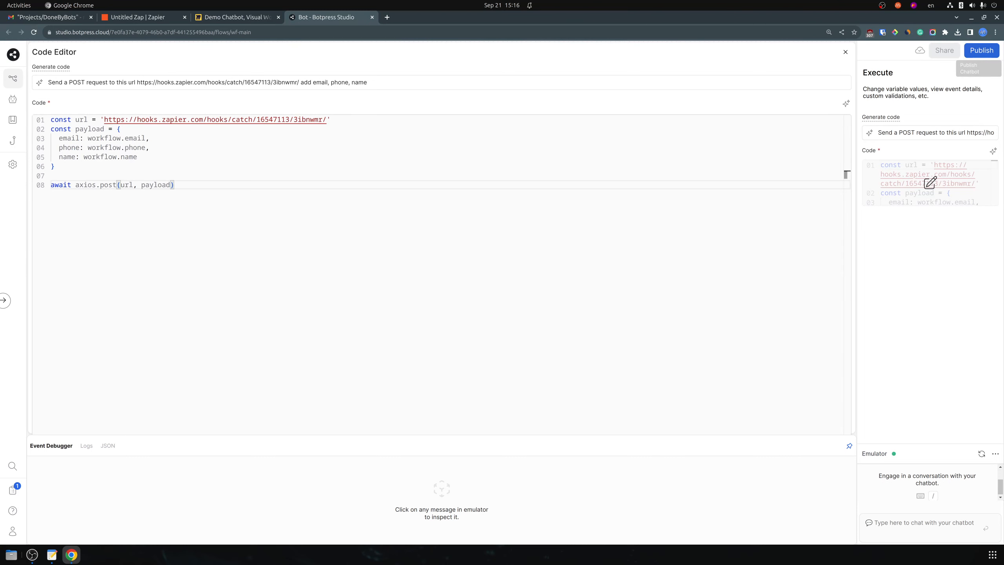
key("Escape")
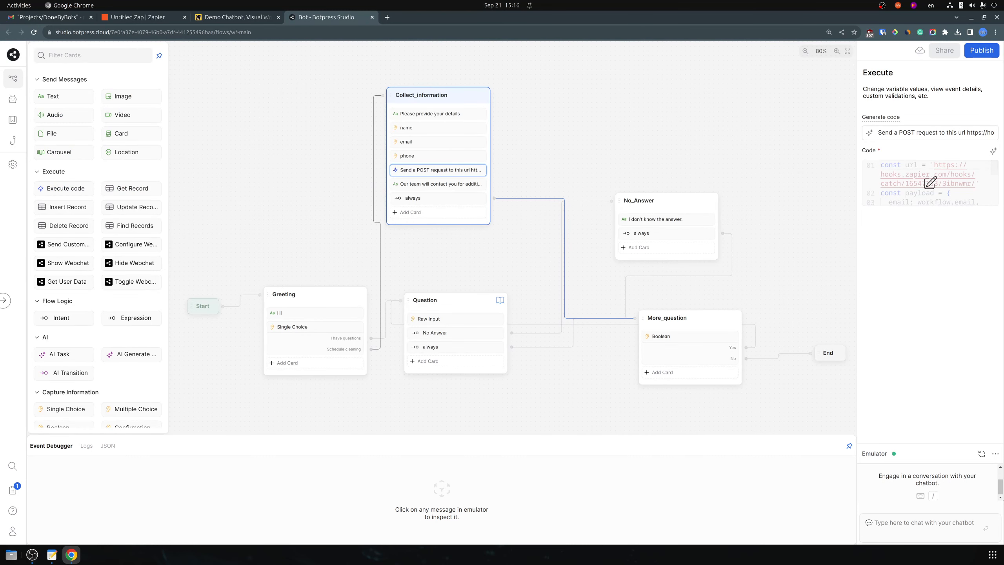
Restart the emulator chat, pick Schedule cleaning, send a sample name, email and phone, and answer No
left_click(982, 453)
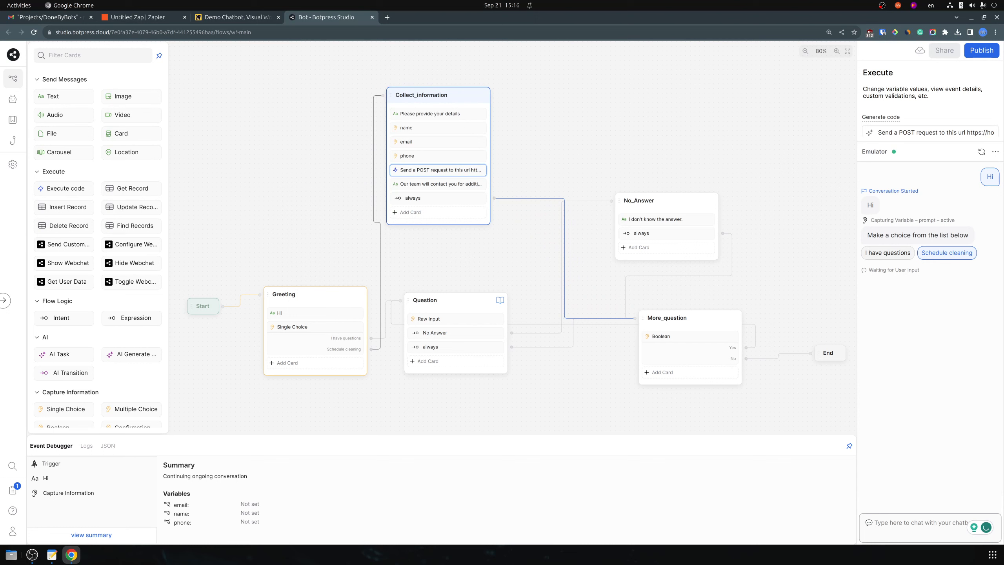
left_click(947, 252)
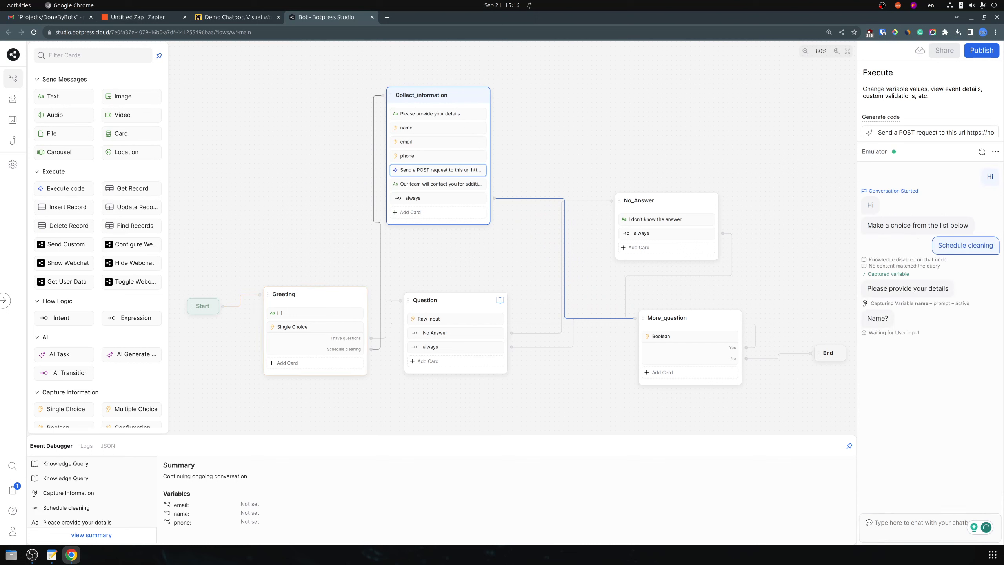
type("Martynas")
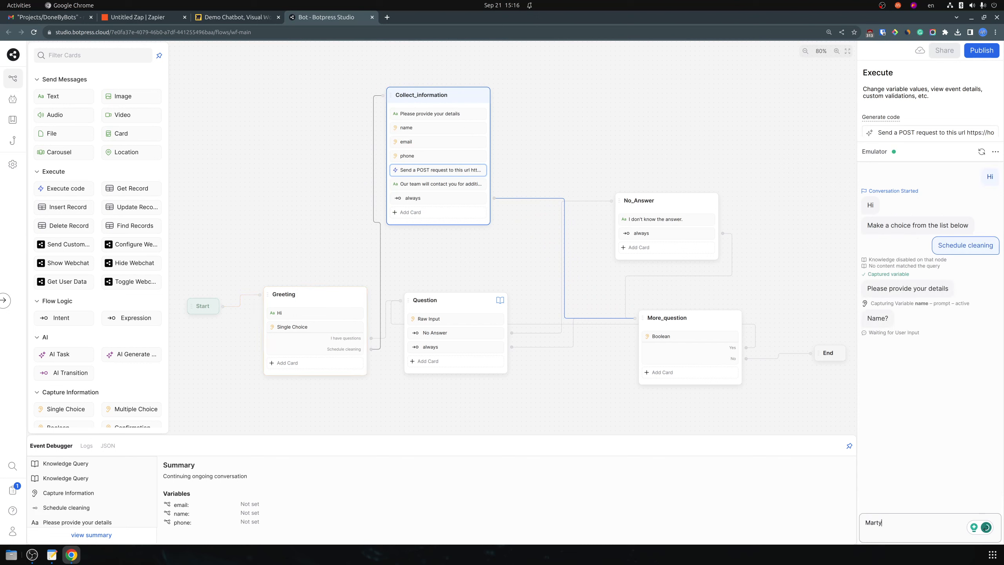
key("Return")
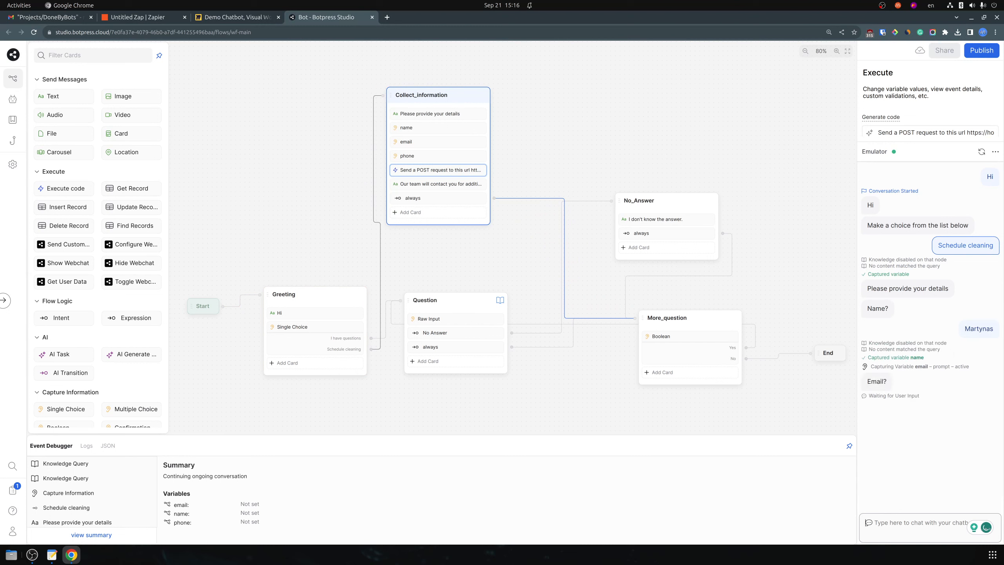
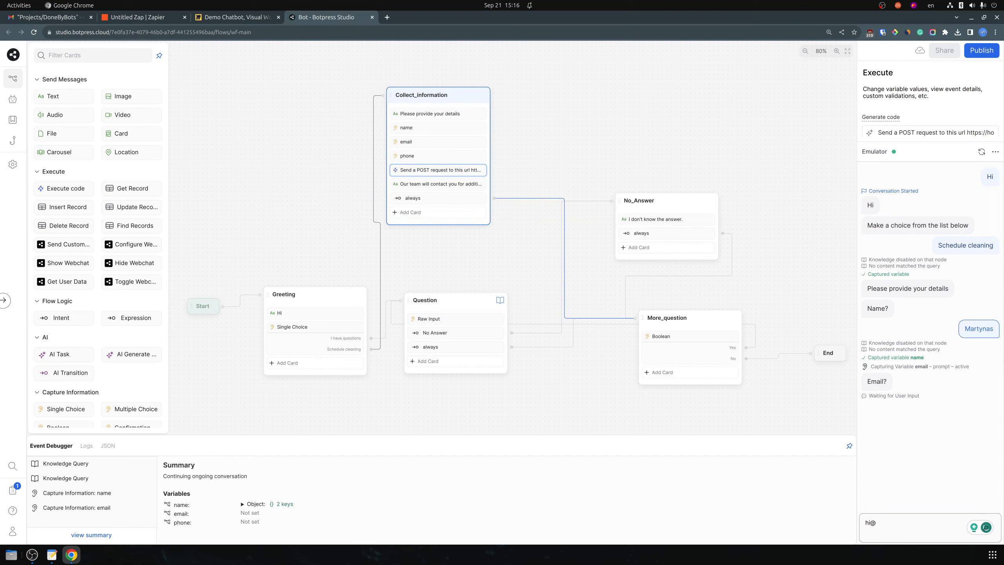
key("Return")
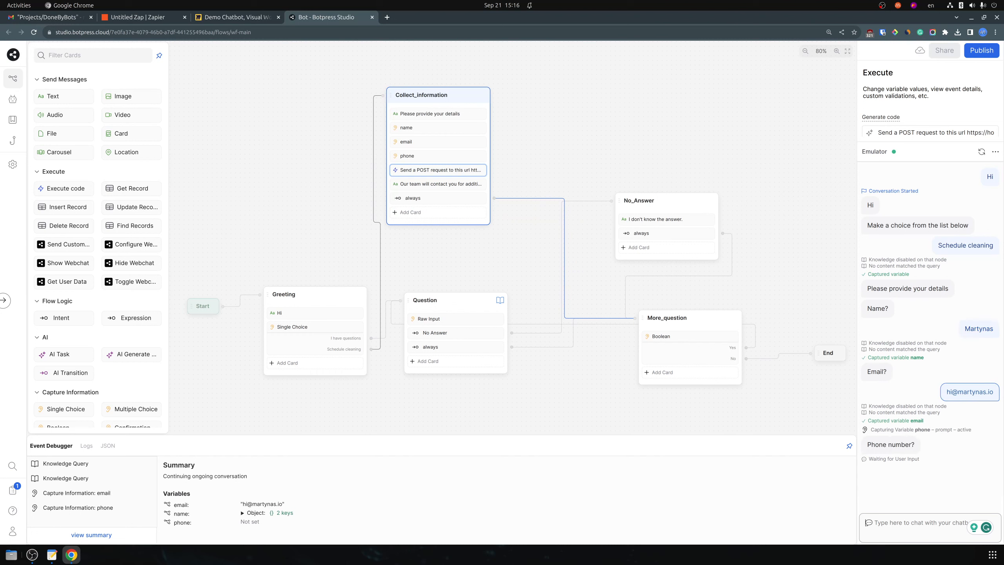
key("Return")
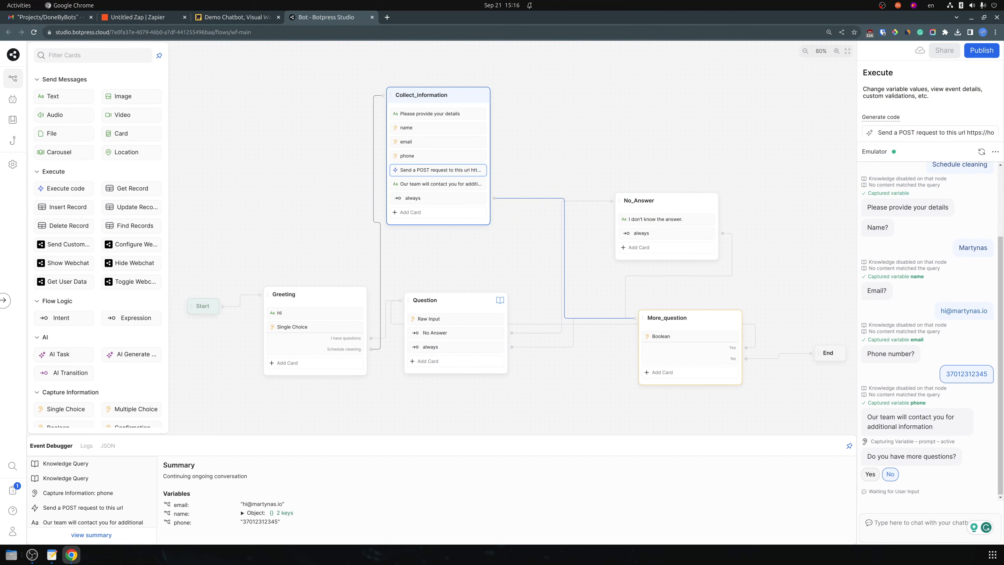
left_click(890, 474)
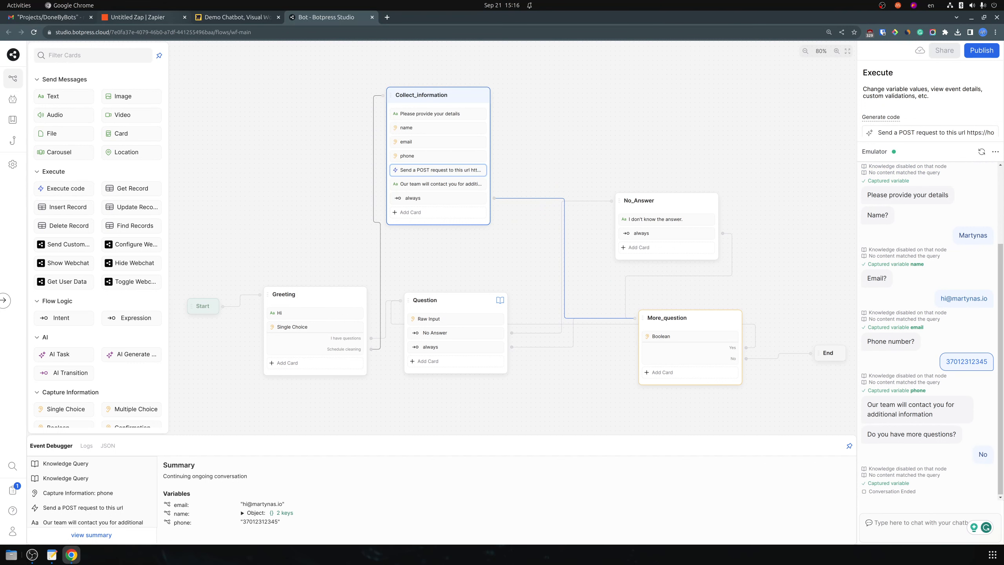
left_click(158, 17)
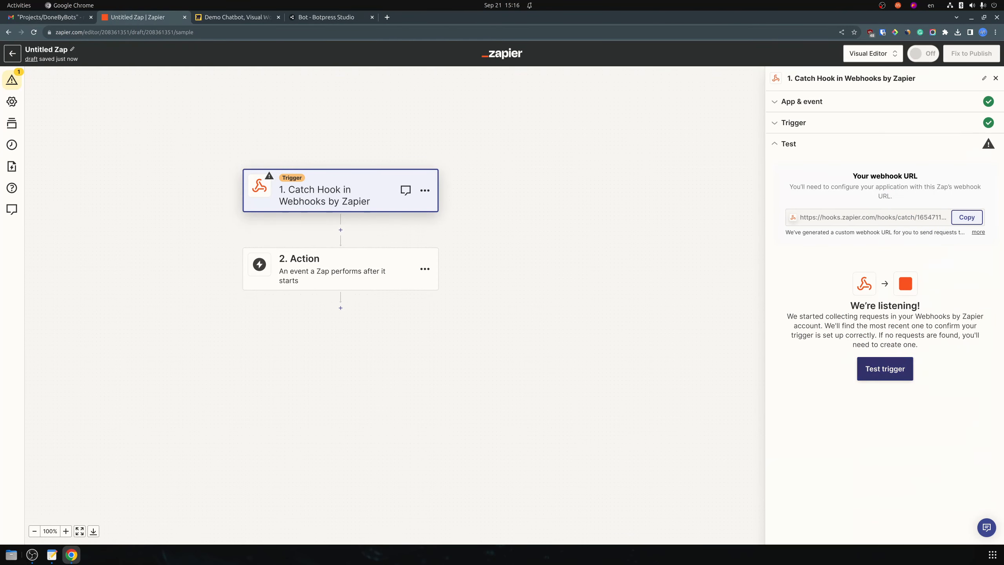
Test the Catch Hook trigger, check request A, and continue with that record
left_click(884, 368)
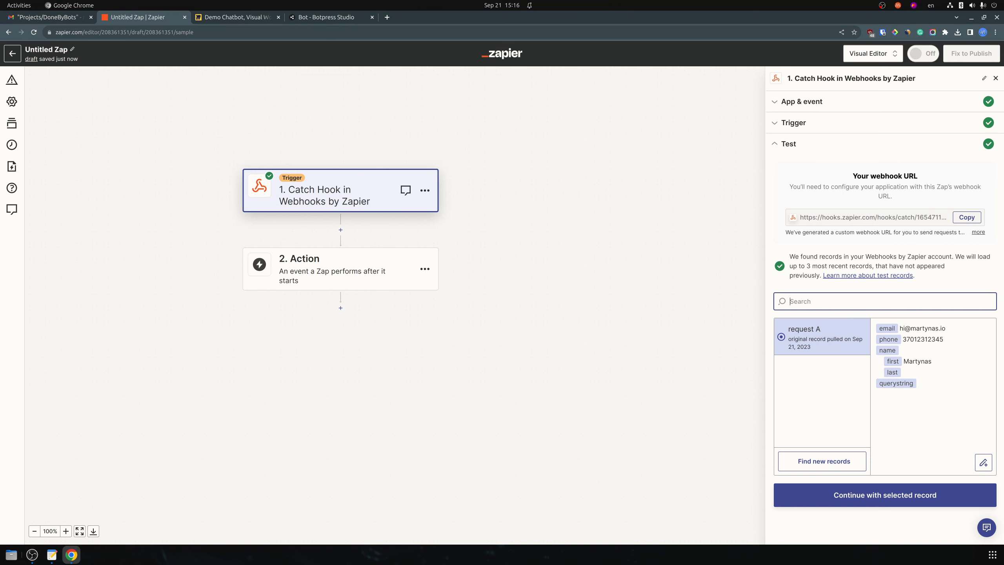
left_click(885, 495)
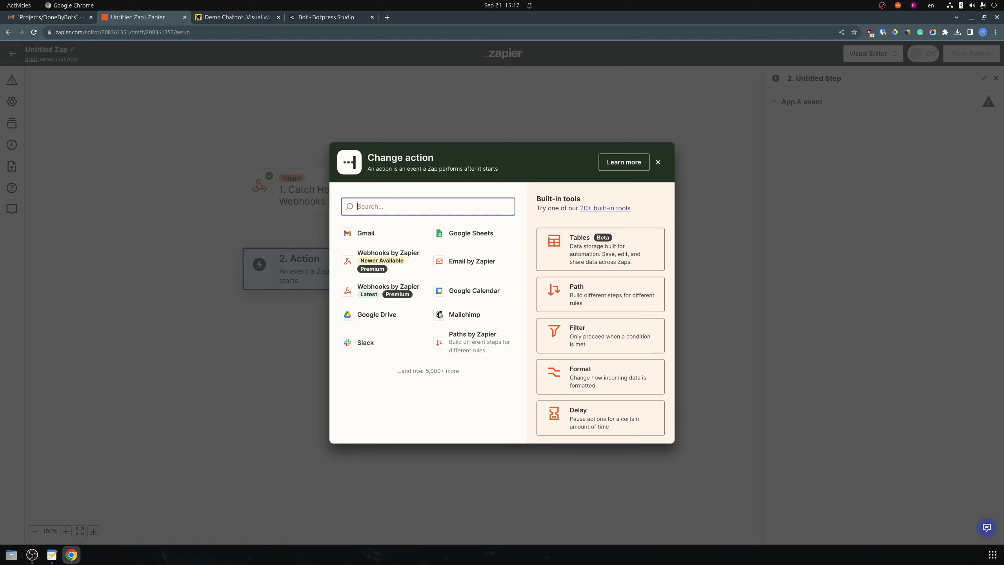
Set step 2 to Email by Zapier with the Send Outbound Email event
type("email")
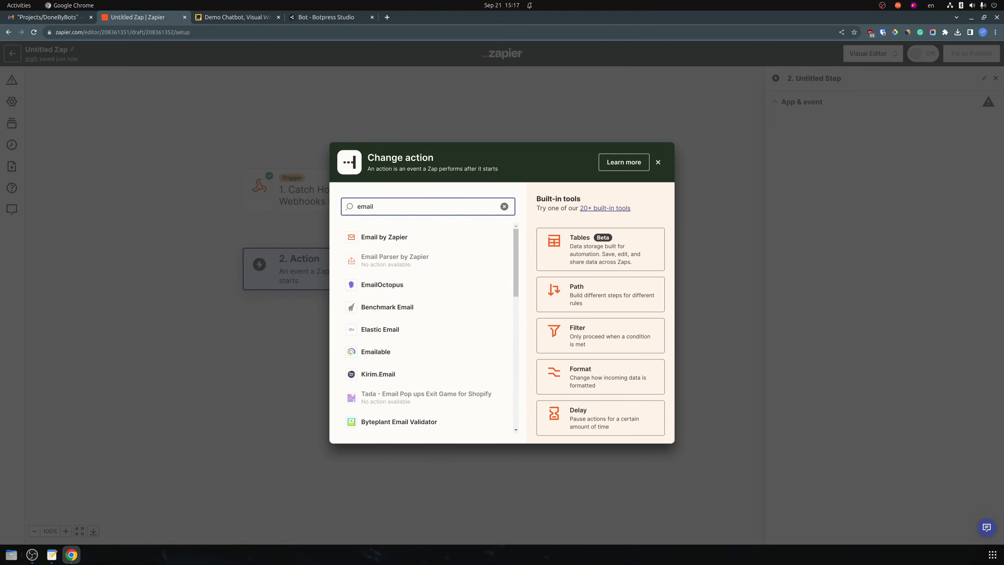
key("Tab")
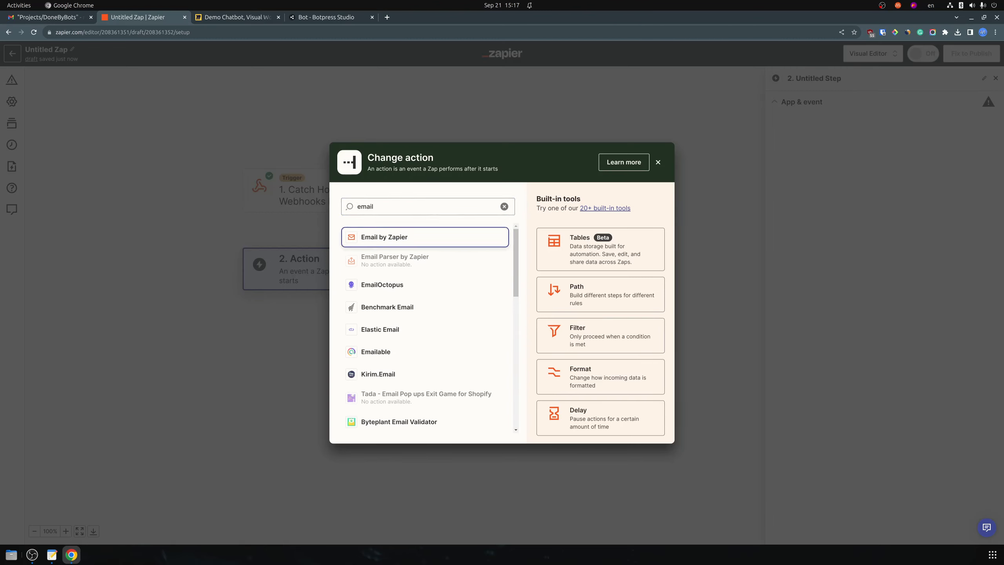
key("Return")
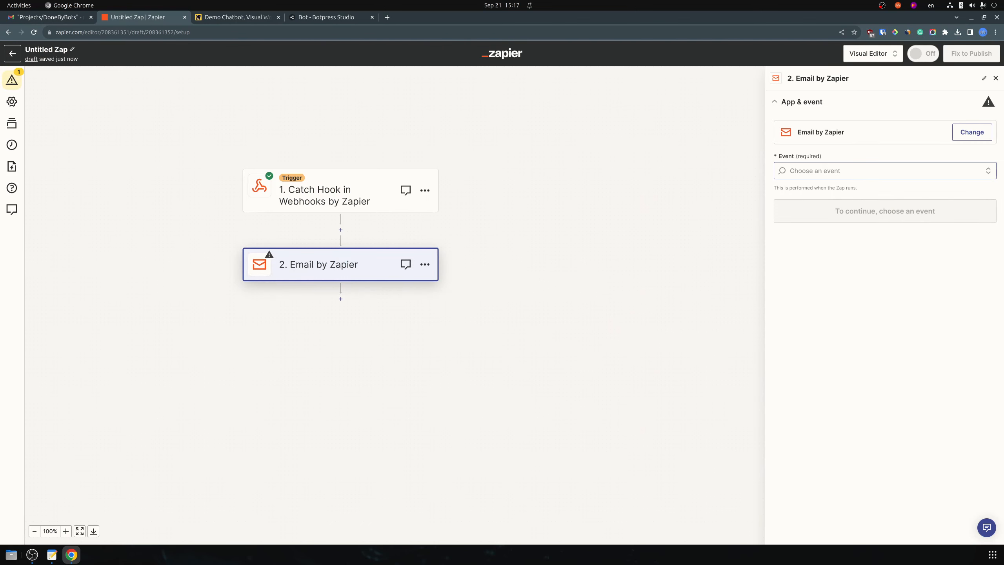
key("Down")
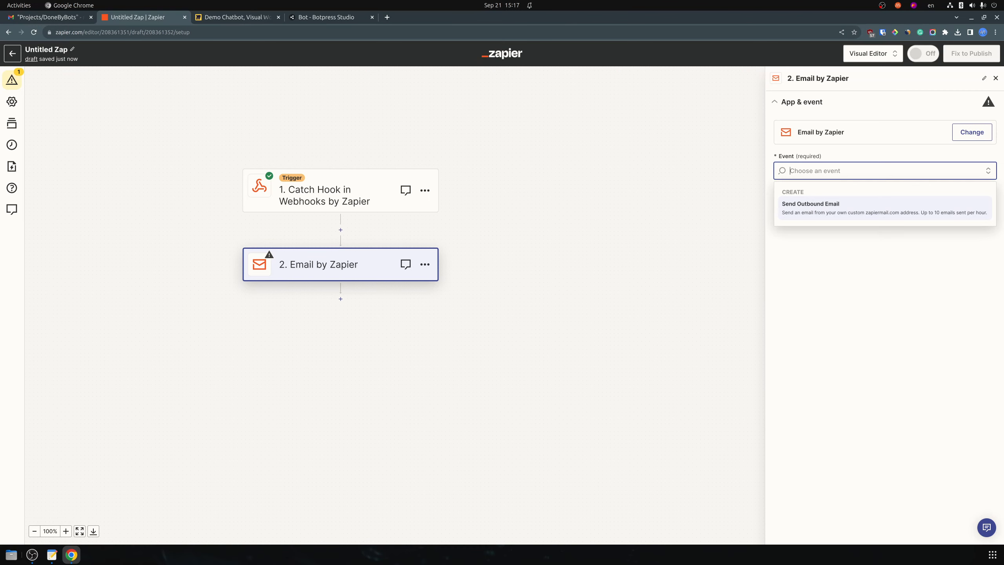
key("Return")
key("Return")
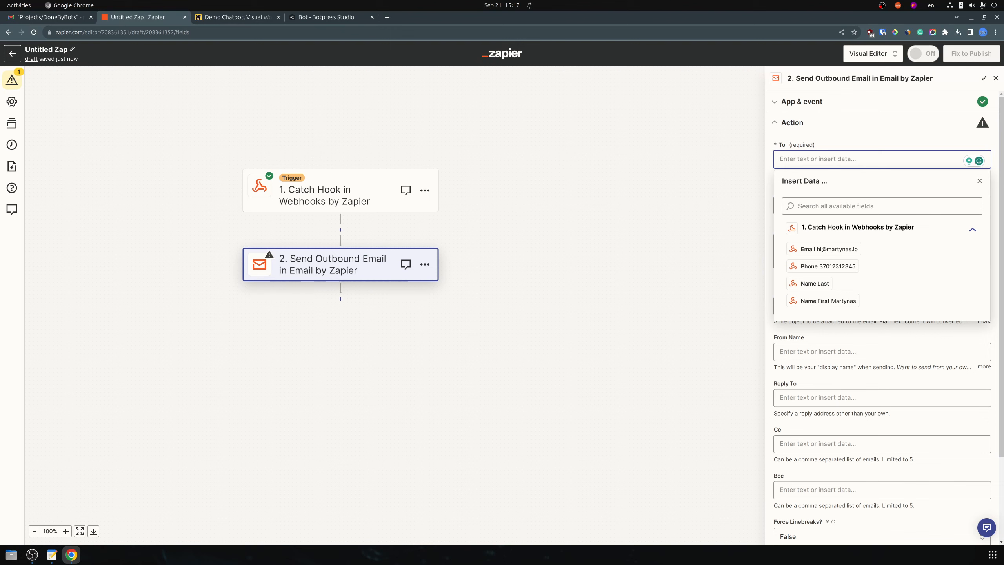
Paste the recipient address into To and enter the subject 'New Cleaning Lead'
type("hi")
key("alt+Tab")
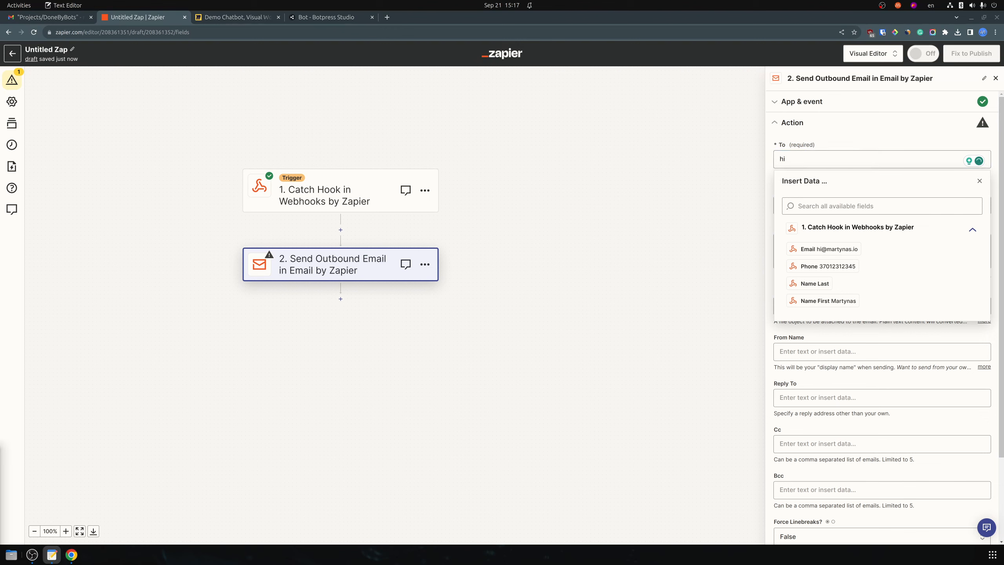
key("alt+Tab")
key("ctrl+a")
key("ctrl+v")
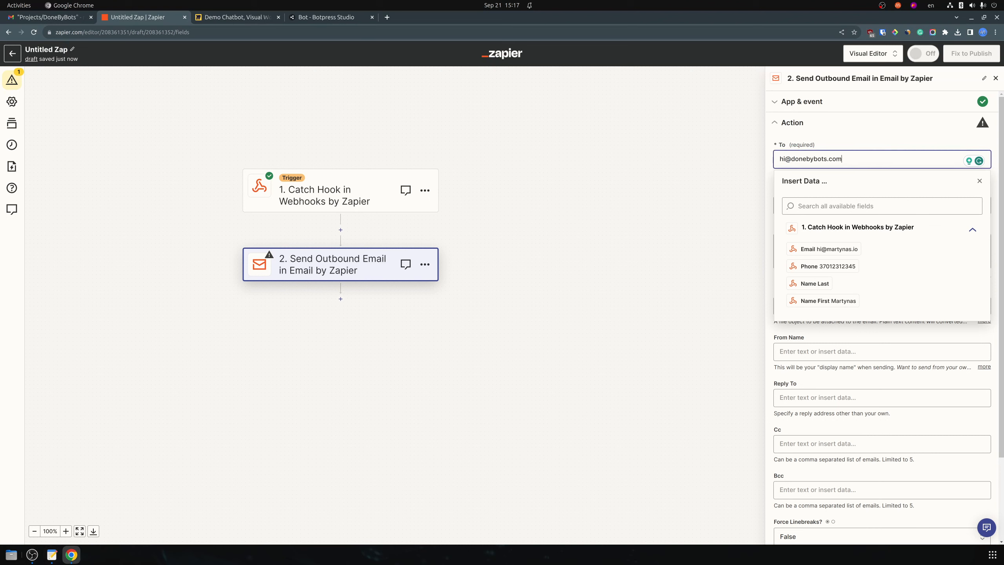
key("Escape")
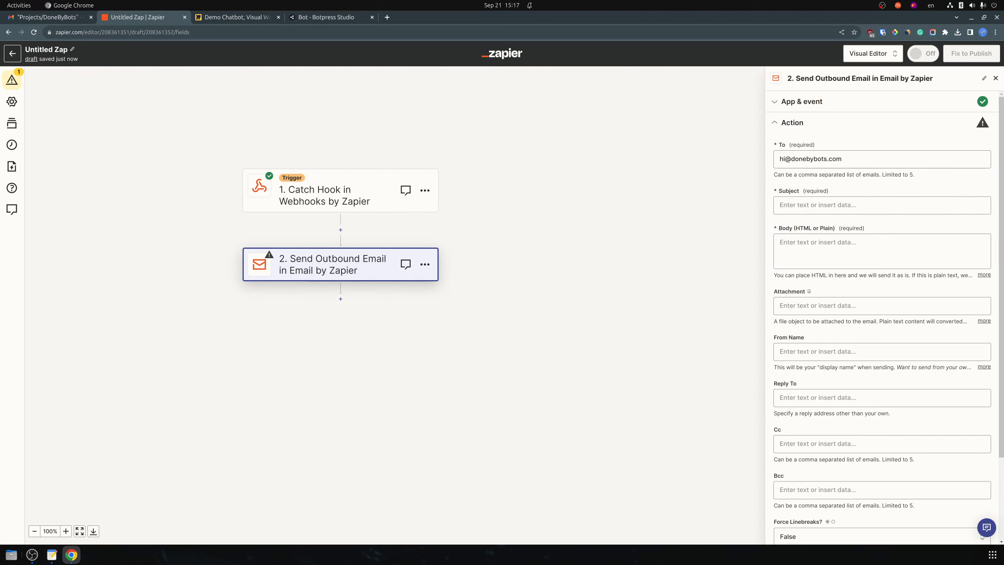
left_click(882, 205)
type("New ")
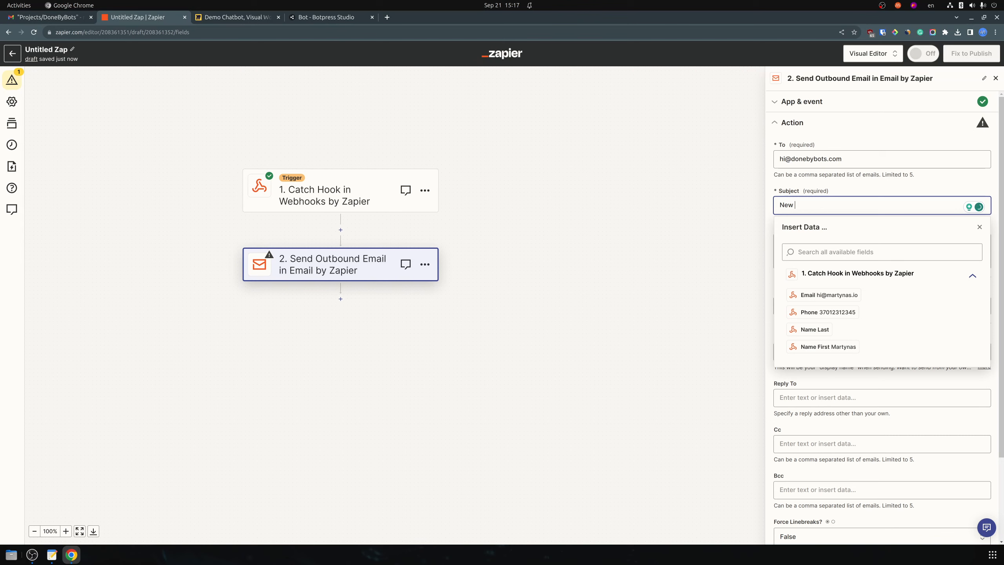
type("Clearning Lead")
Start the body with 'A customer wants cleaning.' and a Name line with first and last name pills
key("Escape")
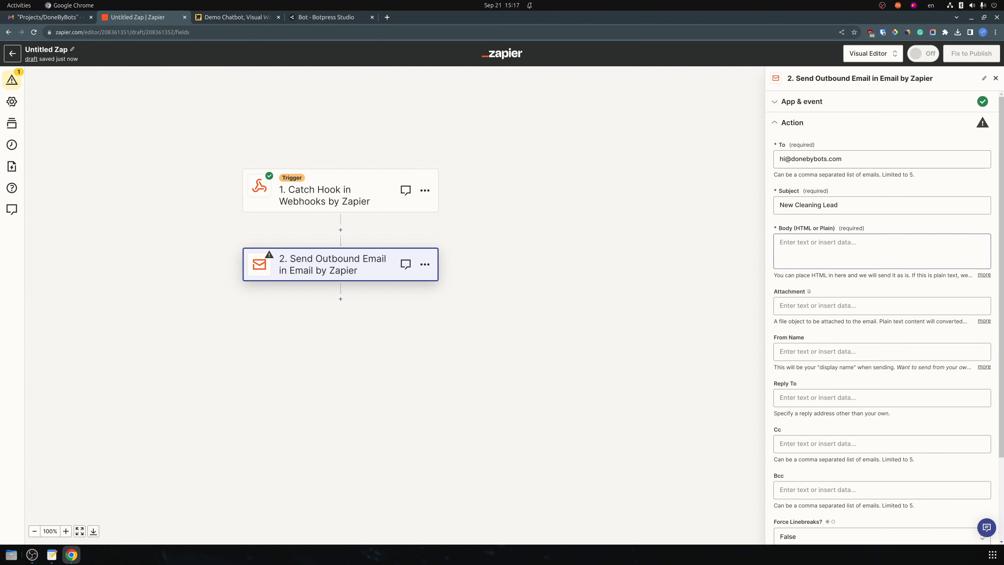
left_click(882, 251)
left_click(882, 251)
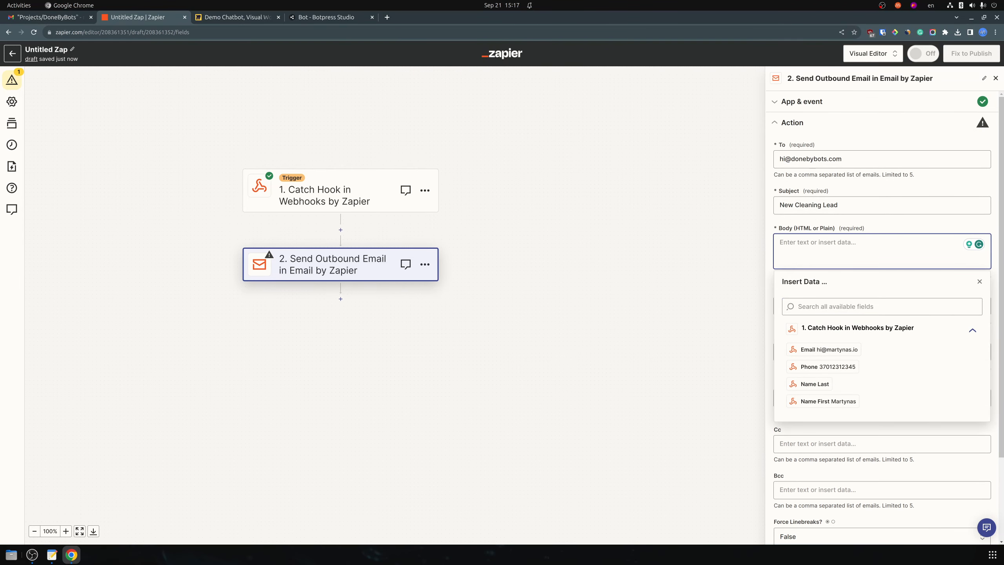
type("A customer wants cleaning.")
key("Return")
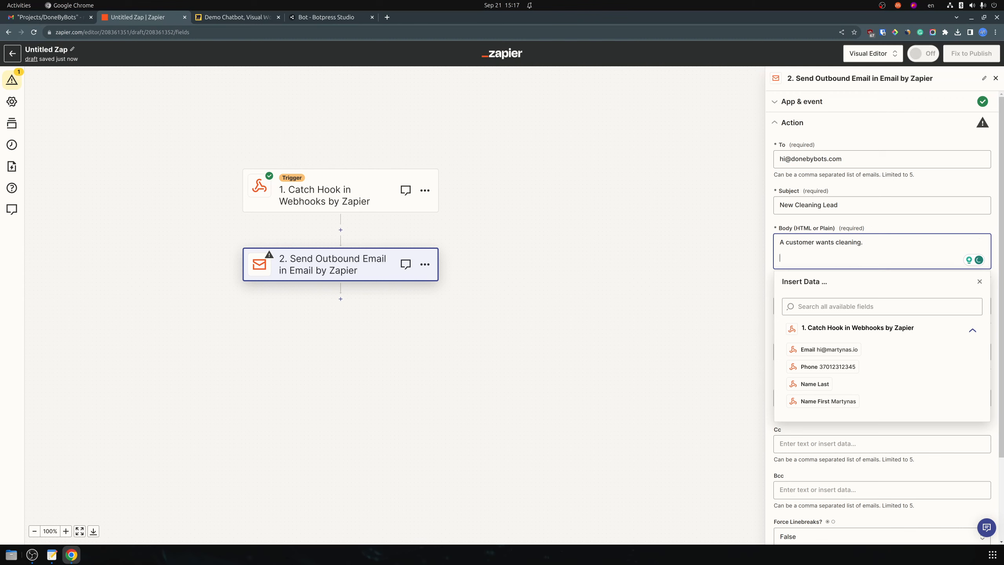
type("Name")
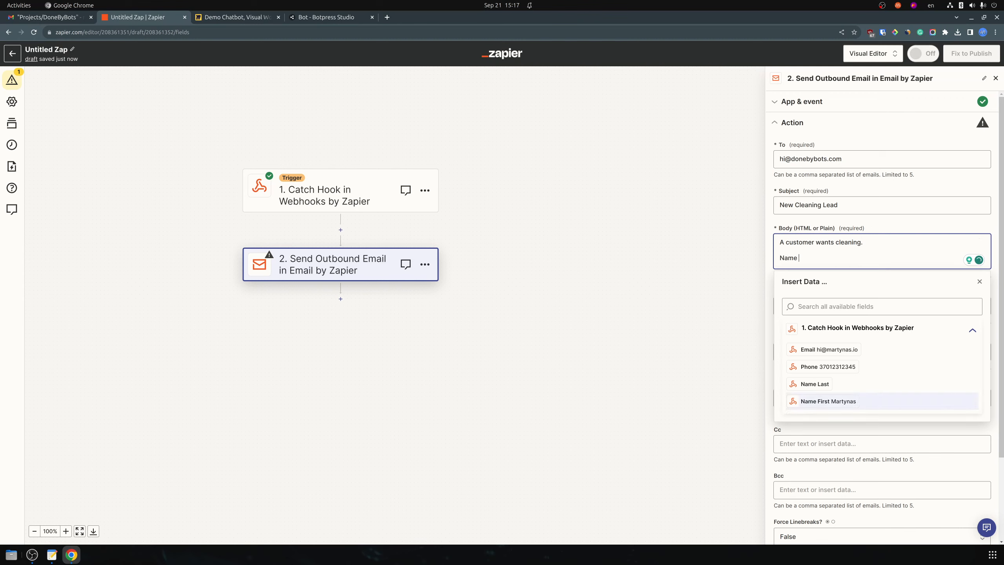
left_click(822, 402)
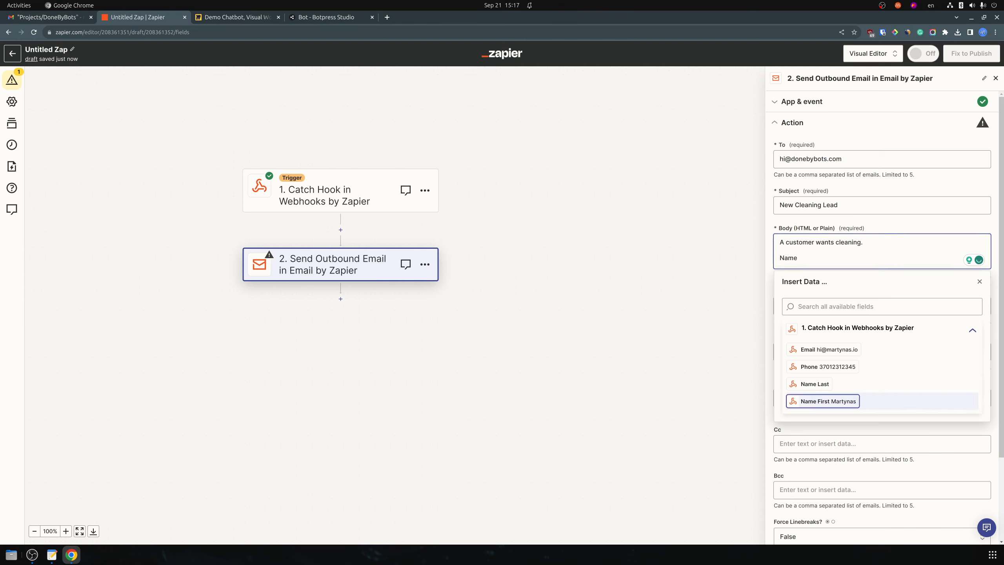
left_click(814, 384)
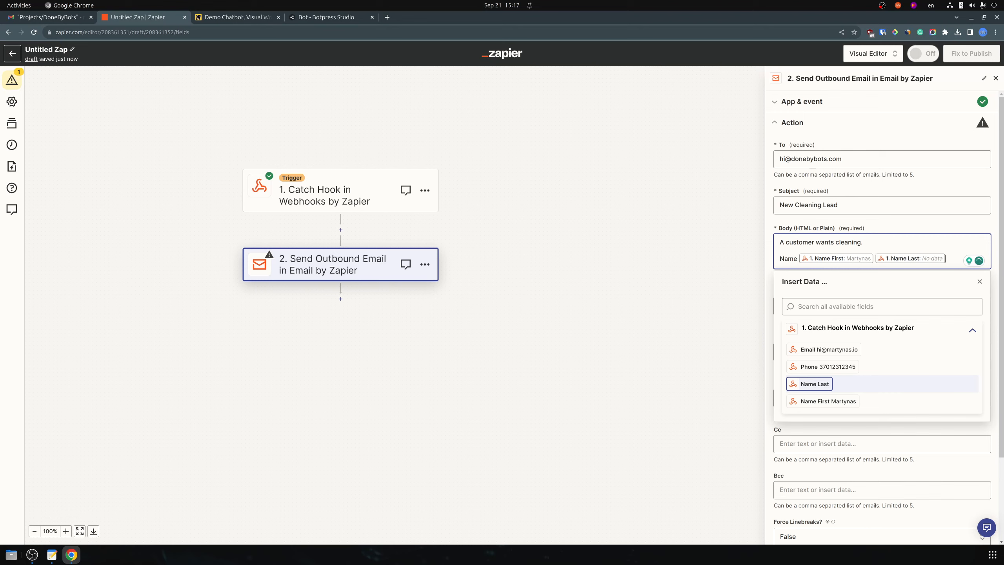
Add 'Email:' and 'Phone:' lines to the body, each followed by its trigger data pill
key("Return")
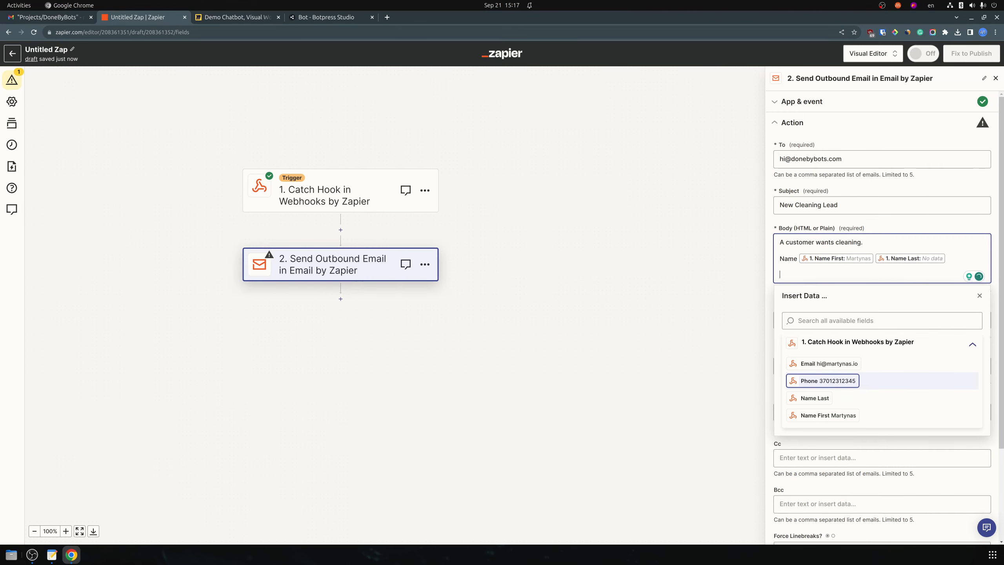
type("e")
key("BackSpace")
type("Email:")
key("Up")
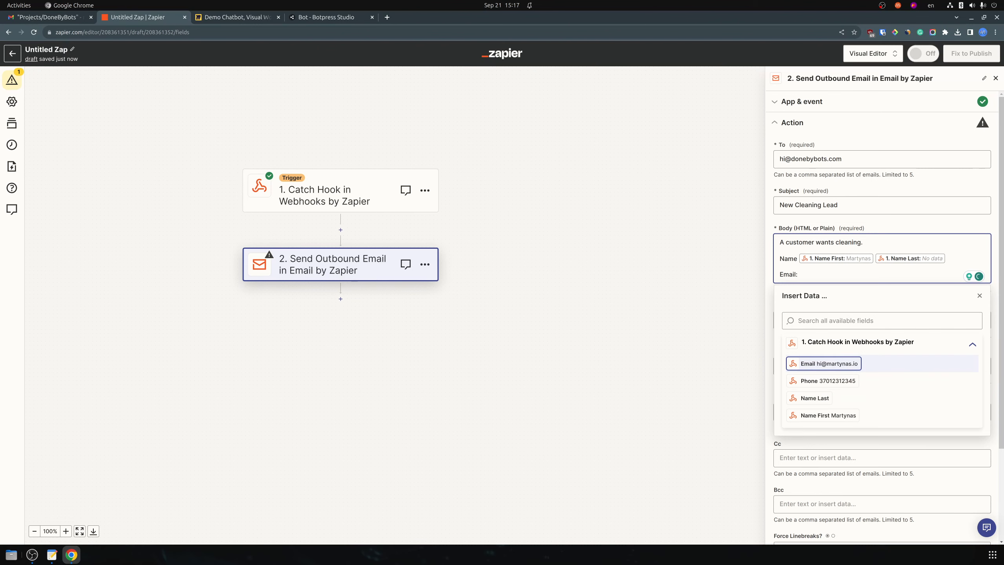
key("Return")
key("Return")
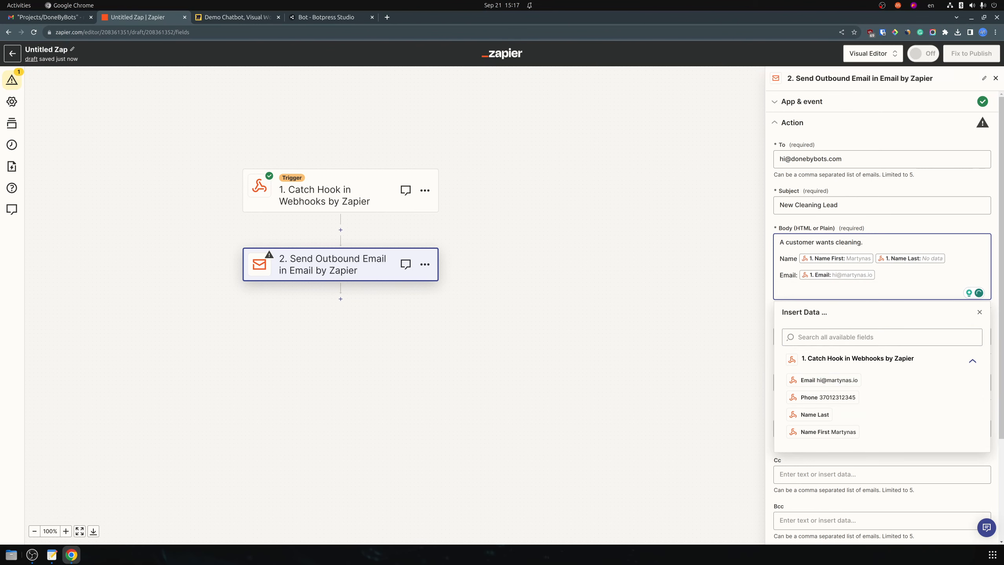
type("Phone:")
key("Down")
key("Down")
key("Down")
key("Up")
key("Return")
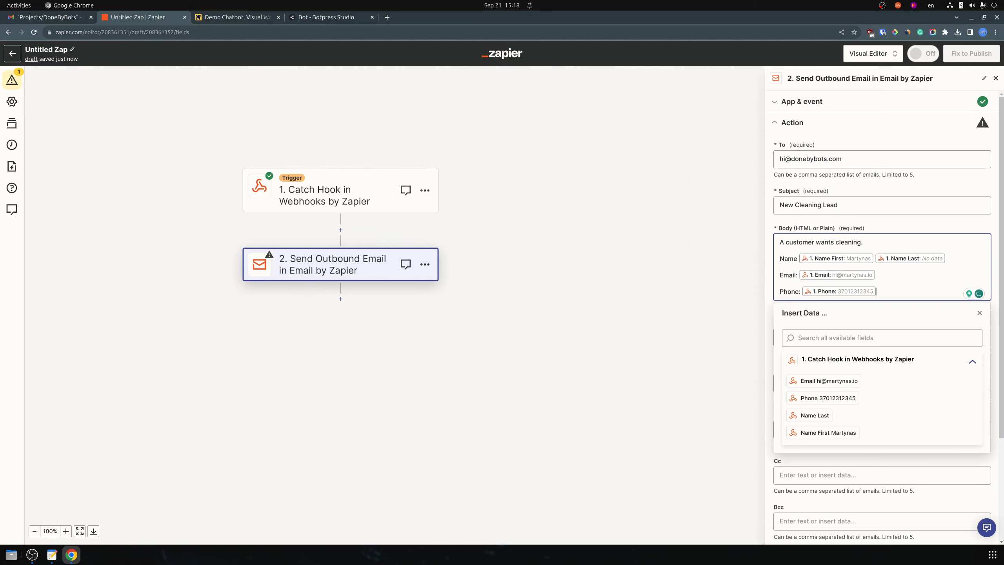
scroll(883, 297, "down", 3)
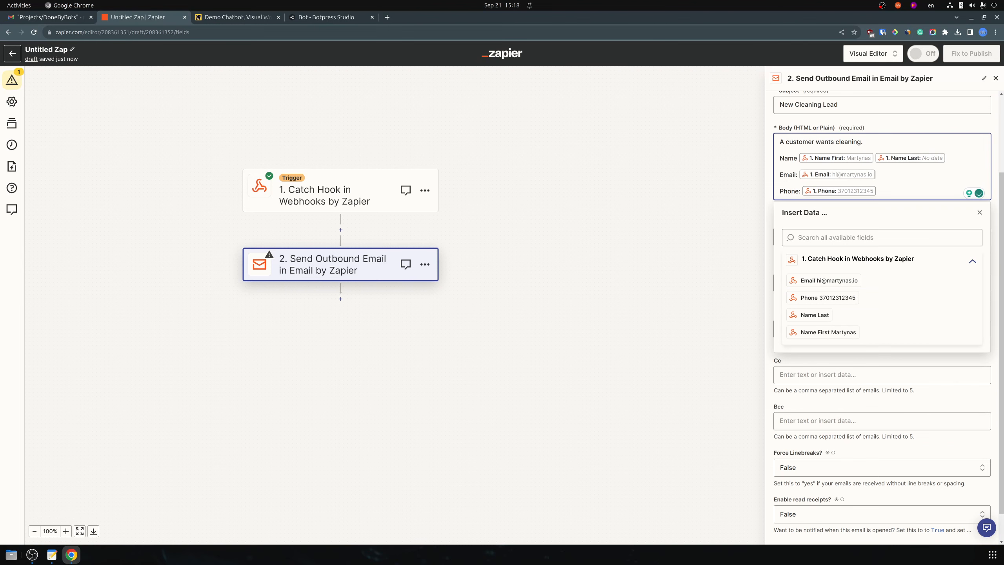
left_click(980, 213)
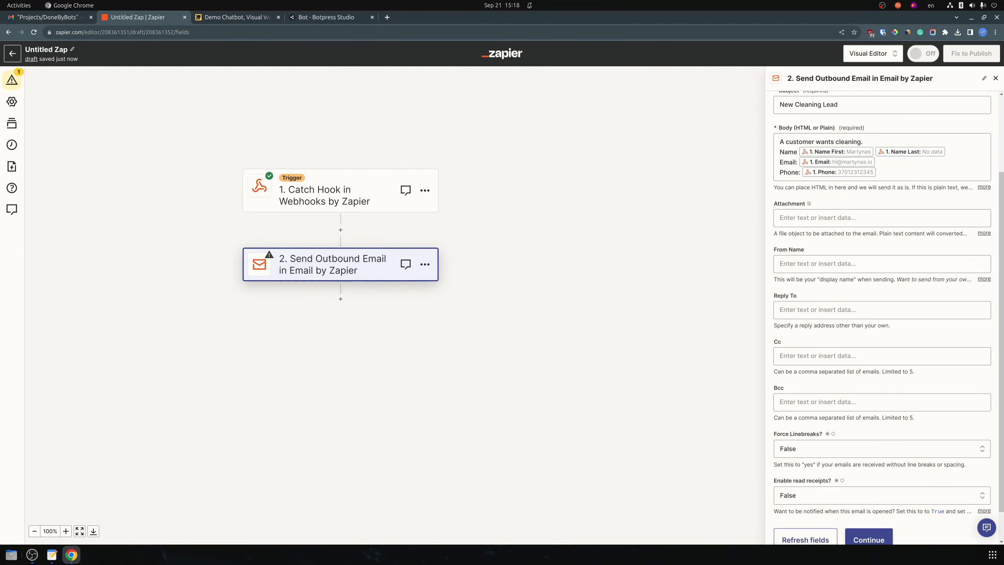
scroll(882, 408, "down", 2)
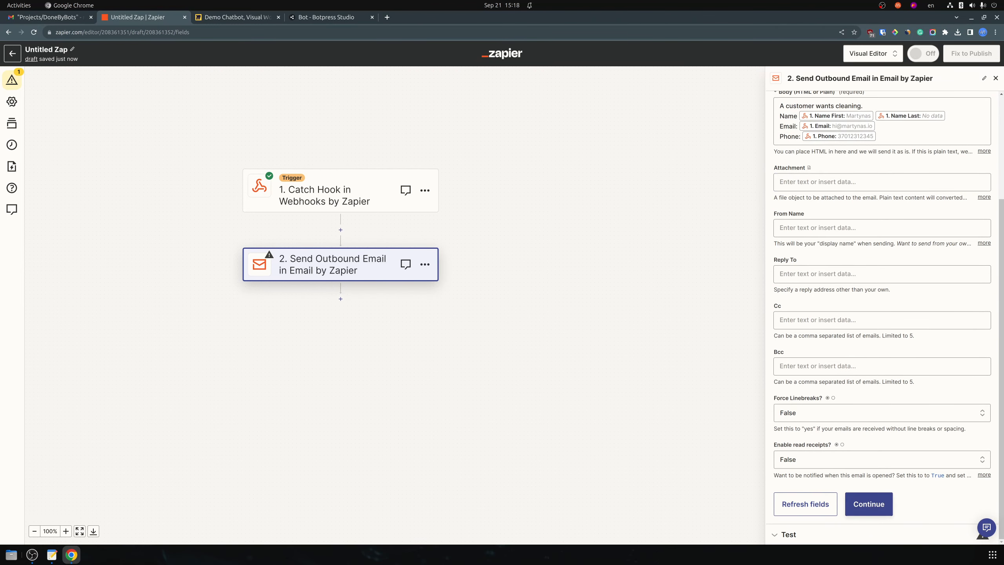
Continue to testing and successfully send a test outbound lead email
left_click(885, 499)
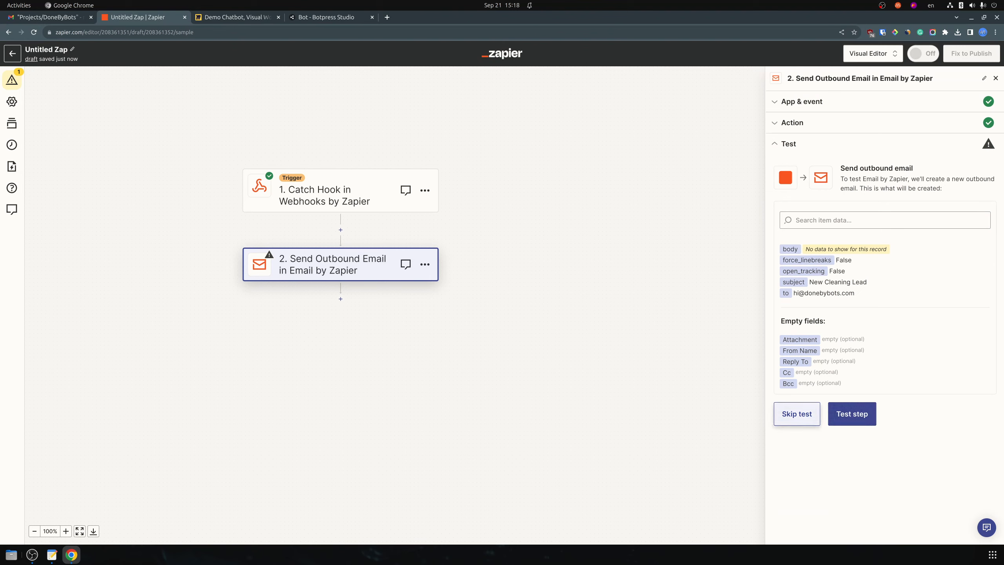
left_click(852, 413)
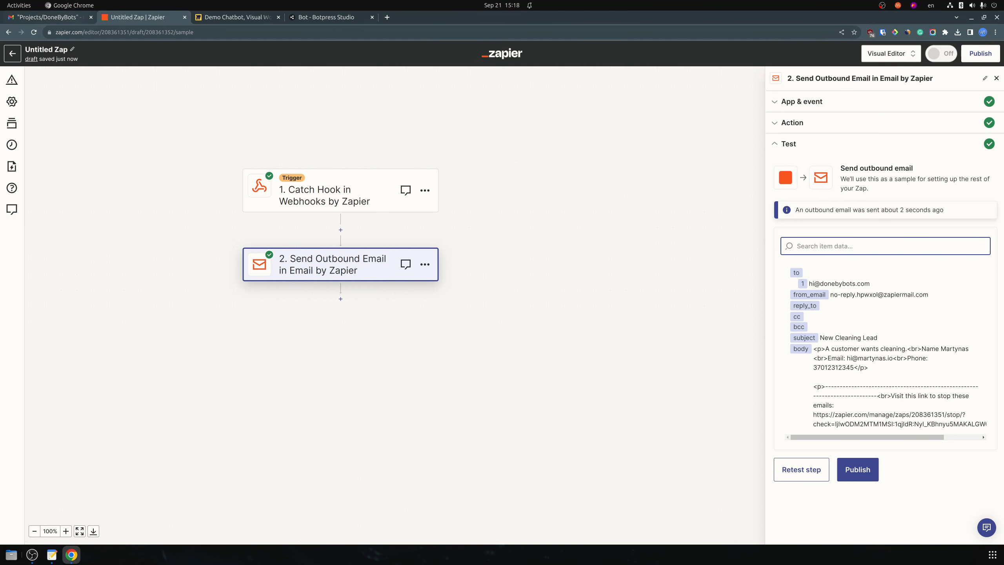
left_click(79, 17)
Open the arrived New Cleaning Lead email in Gmail and select the lead details in its body
left_click(161, 97)
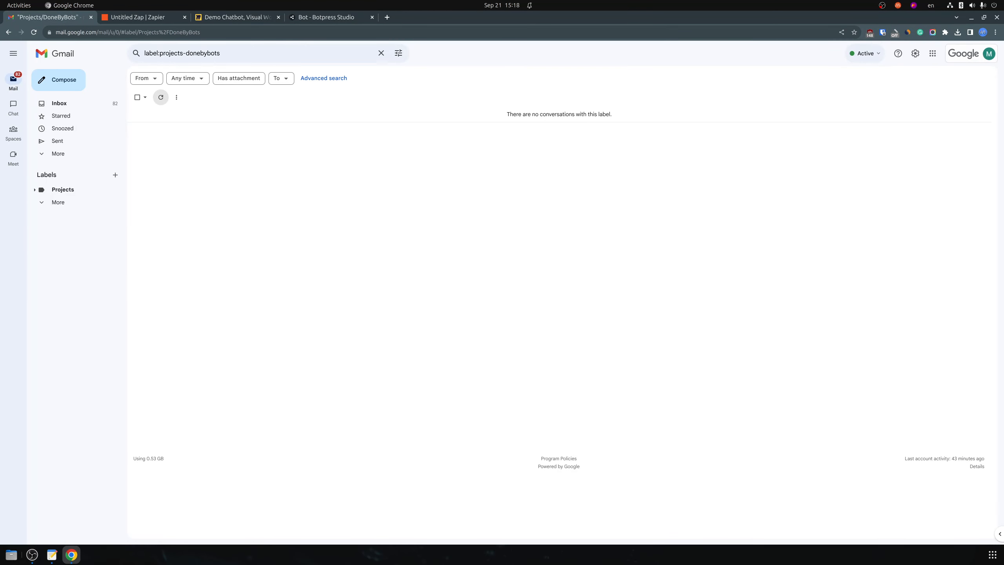
left_click(161, 98)
left_click(143, 17)
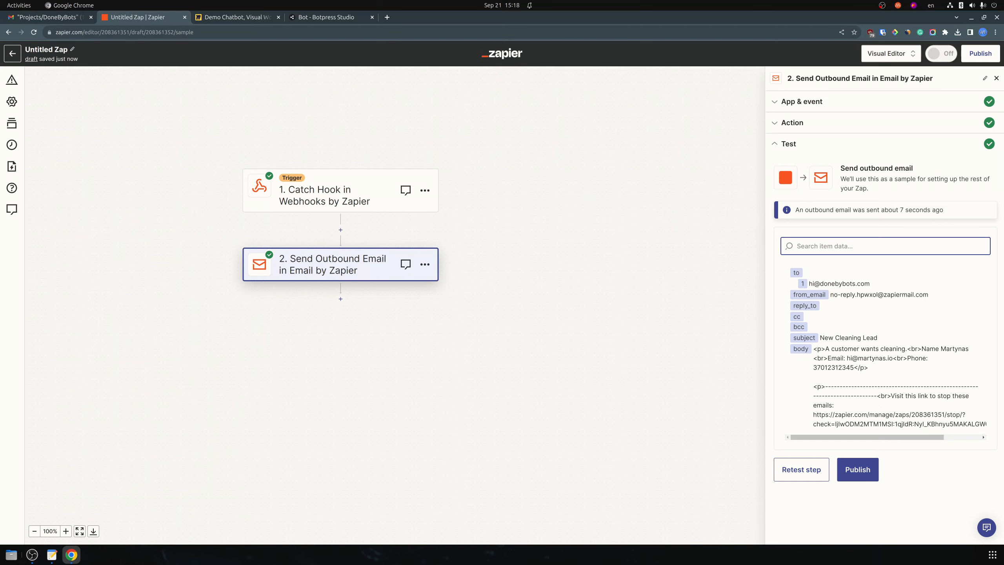
left_click(59, 17)
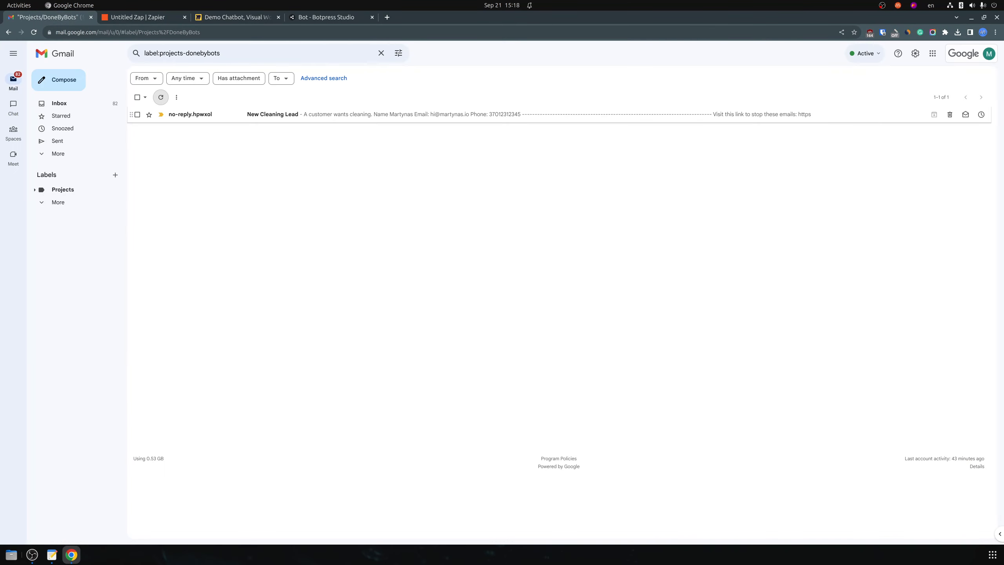
left_click(273, 114)
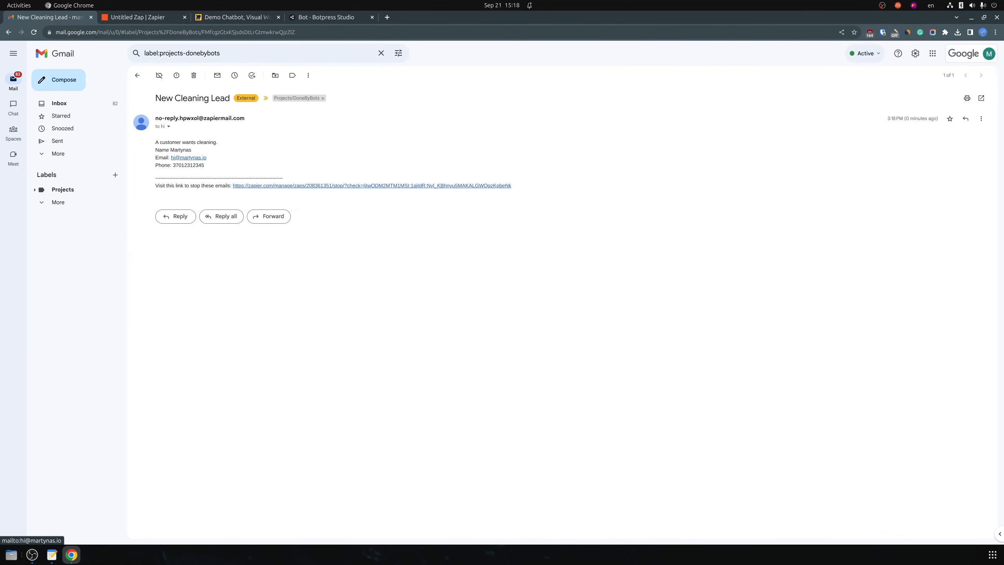
left_click_drag(167, 142, 204, 165)
key("ctrl+Tab")
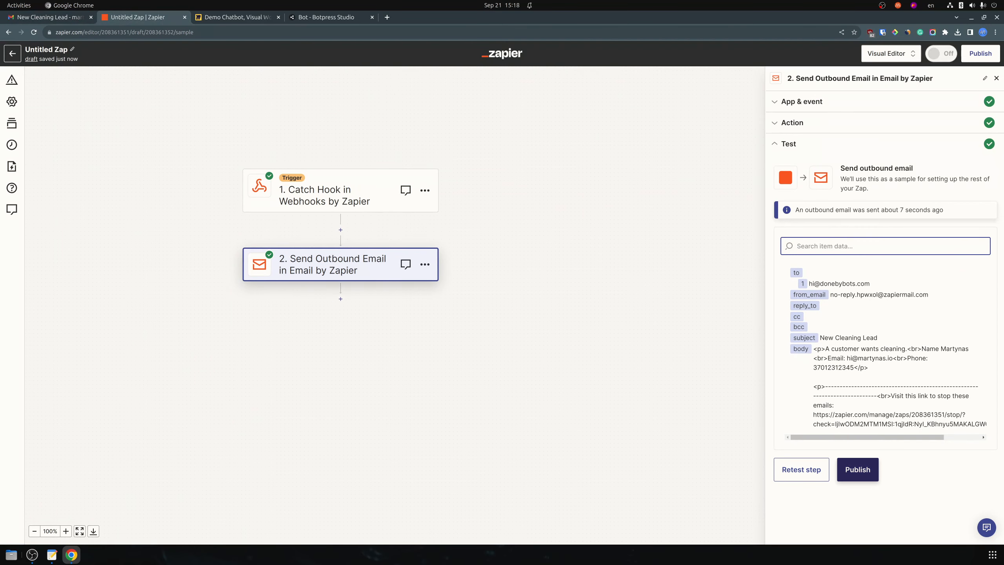
Publish the zap as v1 and trash the New Cleaning Lead test email in Gmail
left_click(858, 469)
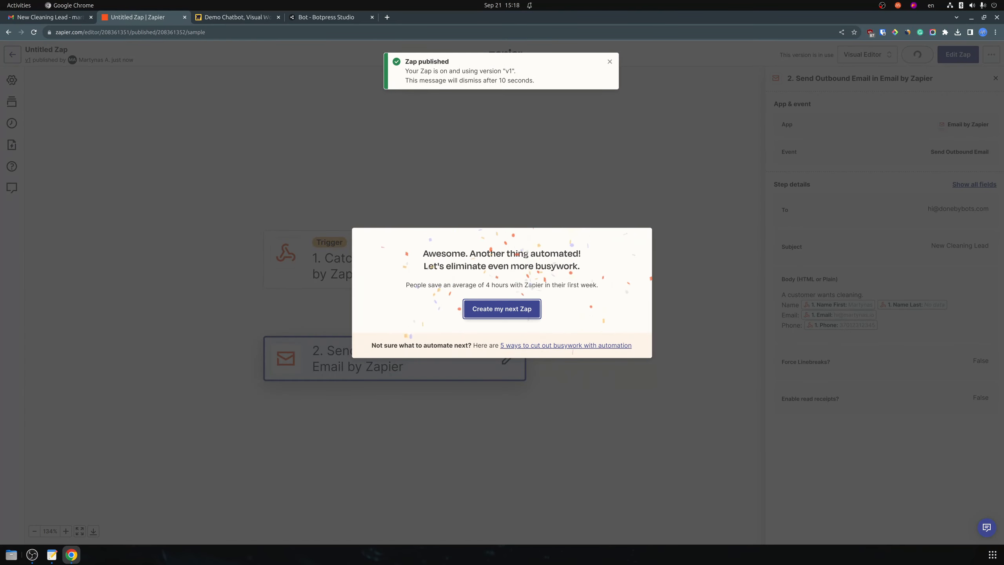
key("Escape")
key("Escape")
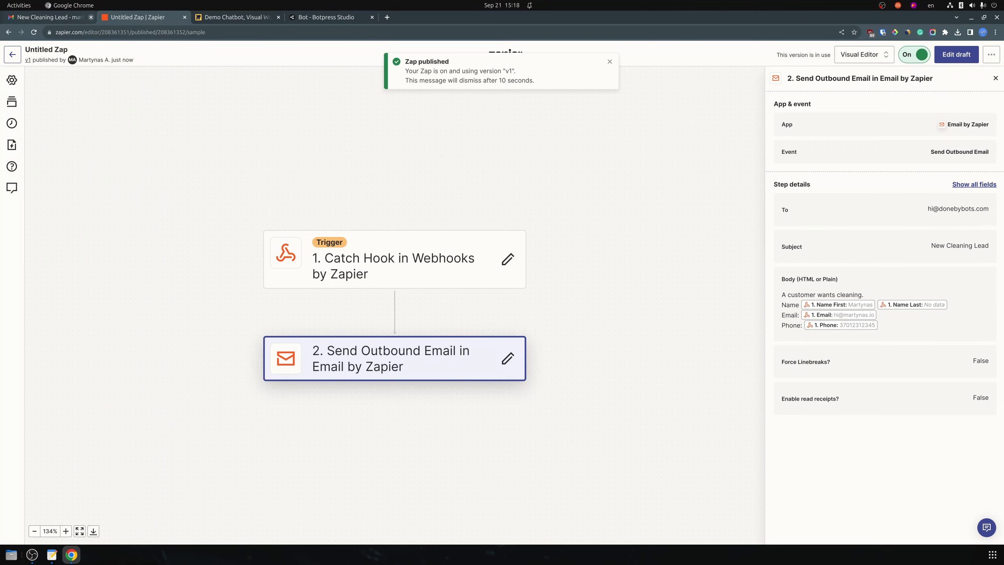
left_click(68, 18)
left_click(253, 156)
left_click(194, 76)
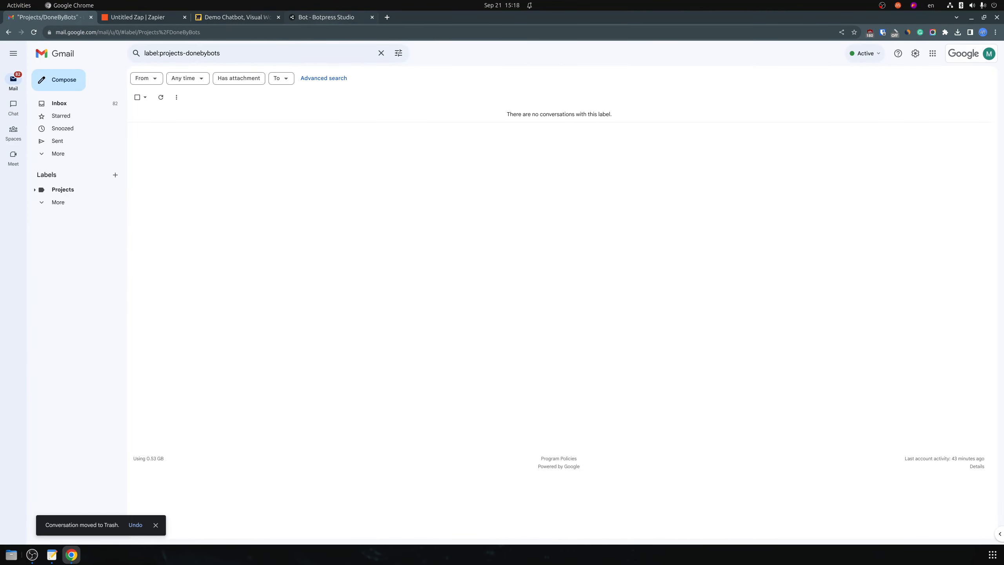
left_click(325, 17)
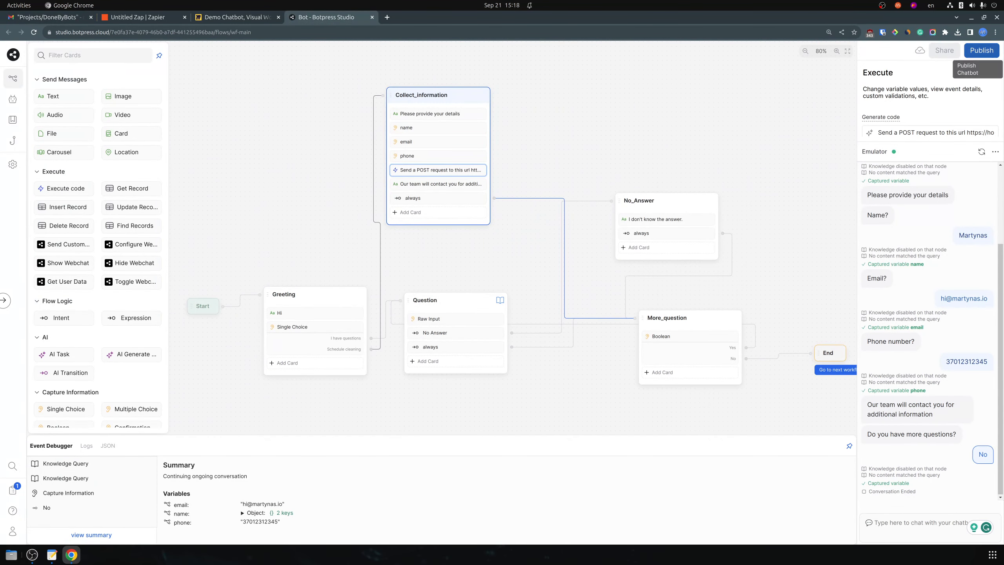
Restart the emulator, greet the bot with 'Hi' and choose Schedule cleaning
left_click(982, 152)
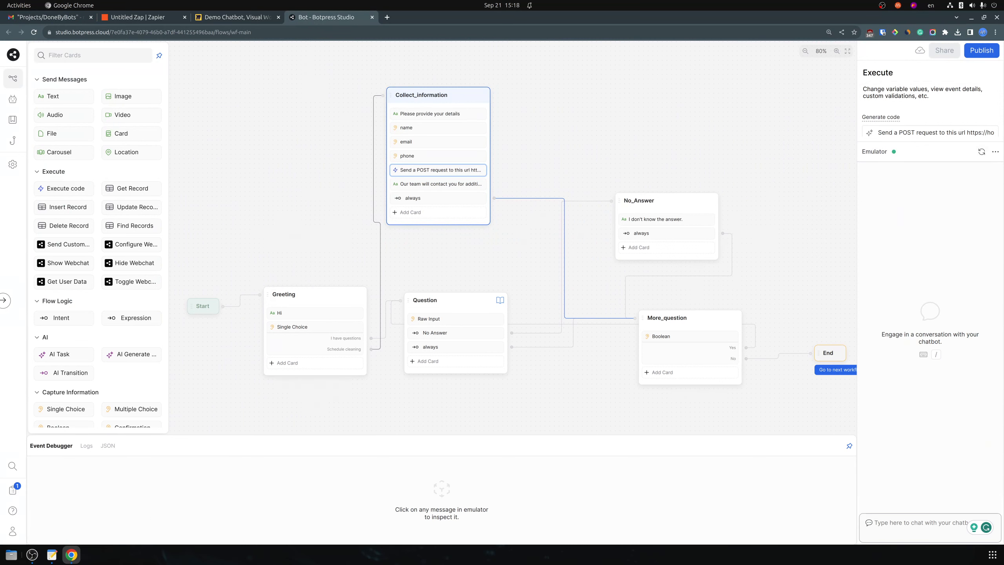
type("Hi")
key("Return")
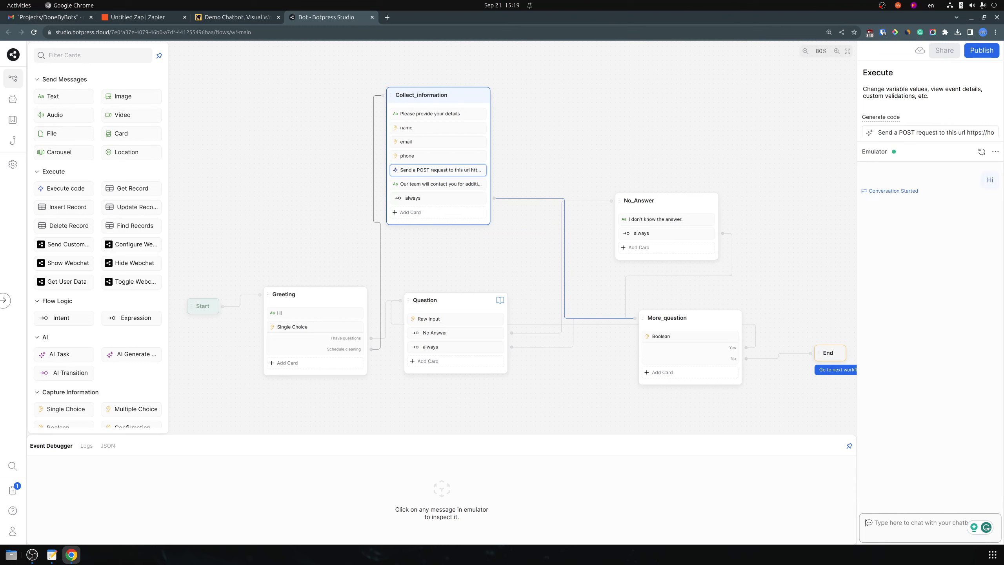
left_click(946, 252)
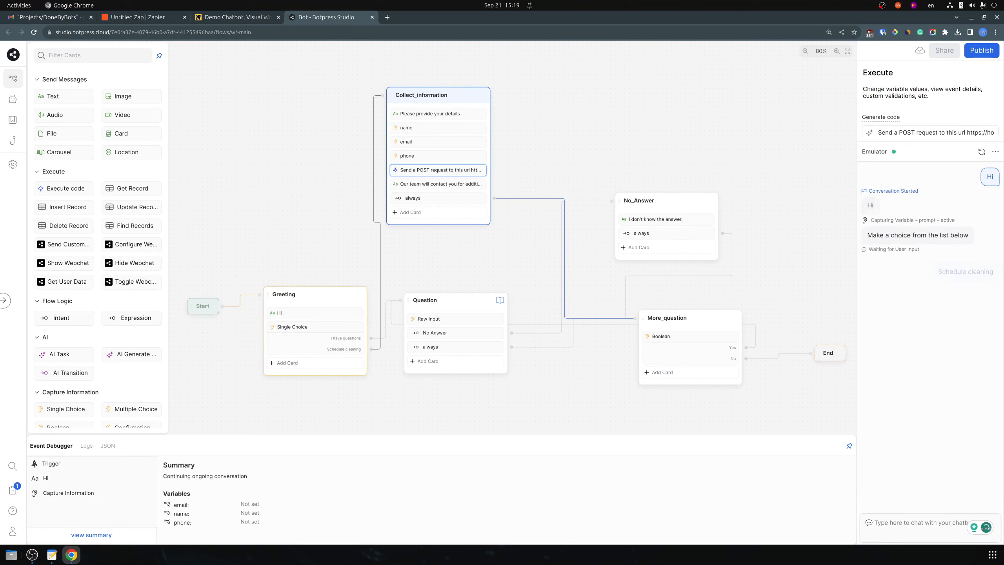
Answer the bot's name prompt with the test customer's full name
left_click(909, 523)
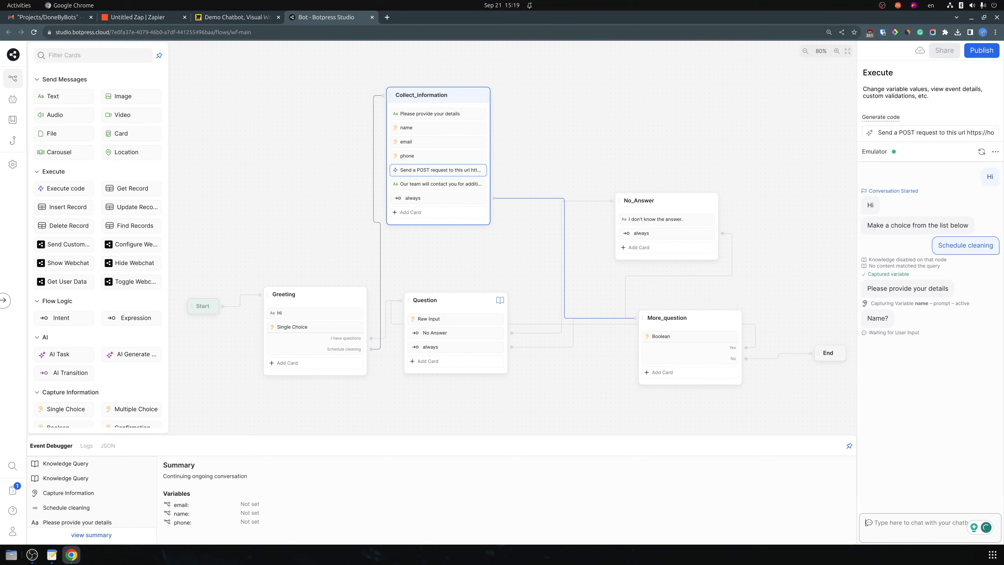
type("Mart")
key("BackSpace")
type("Joh D")
key("BackSpace")
key("BackSpace")
type("n Doe")
key("Return")
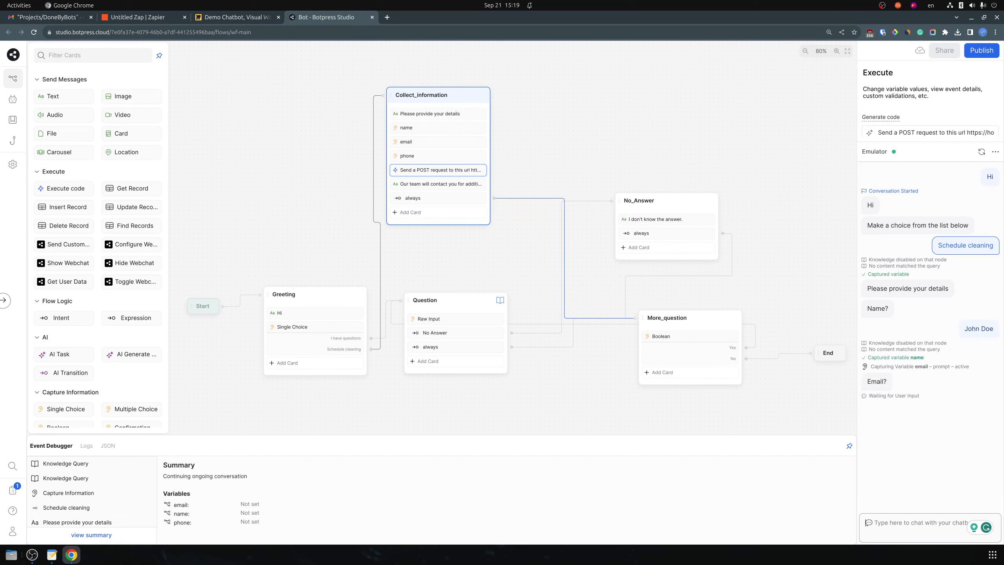
Send the test customer's email address and phone number, then answer No to end the chat
type("john@")
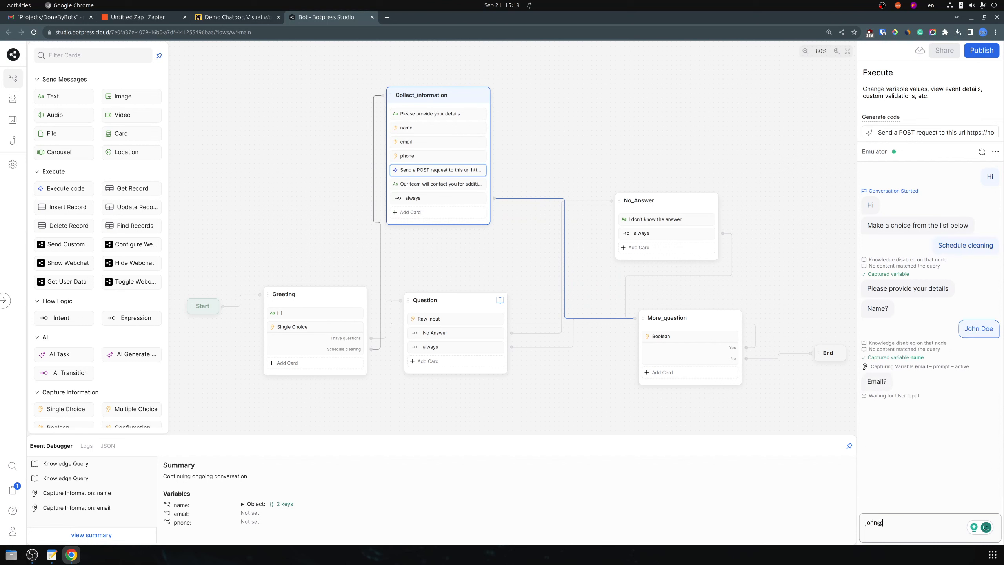
type("doe.com")
key("Return")
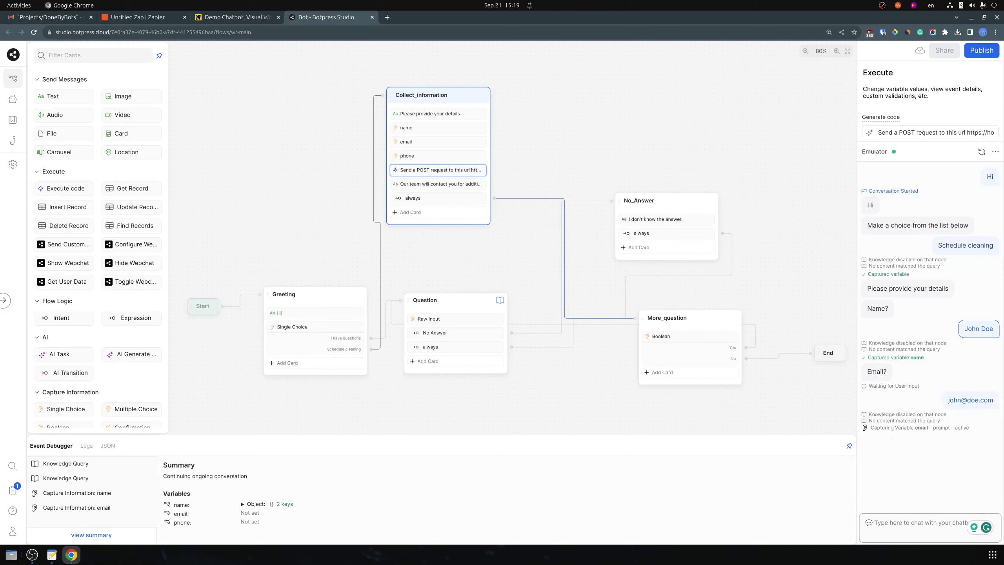
type("123")
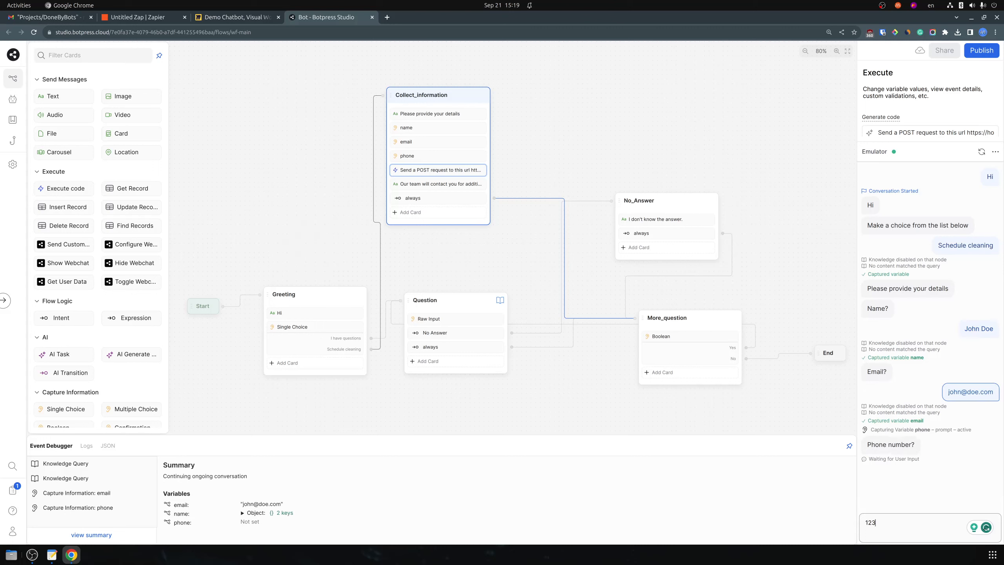
type("12312345")
key("Return")
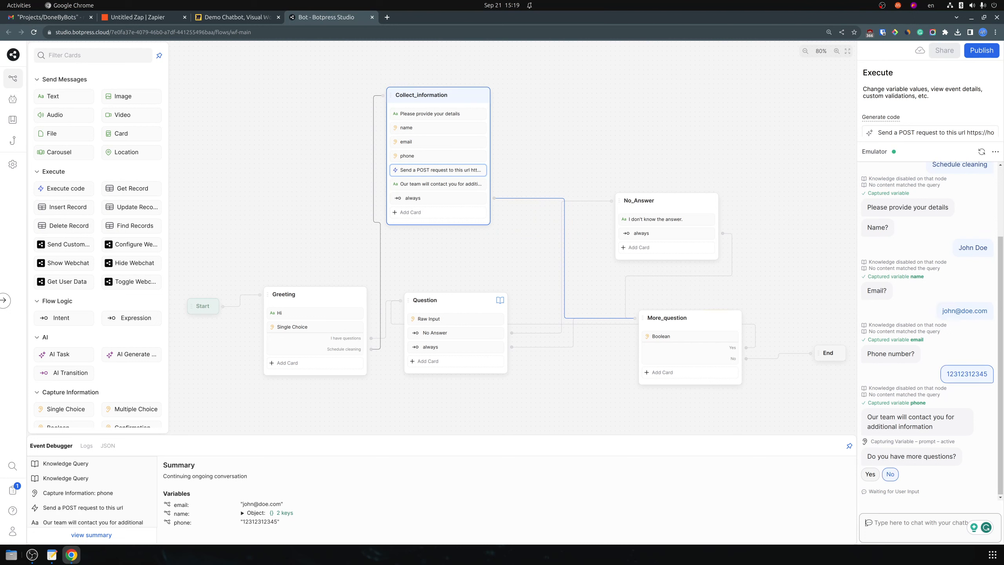
left_click(890, 474)
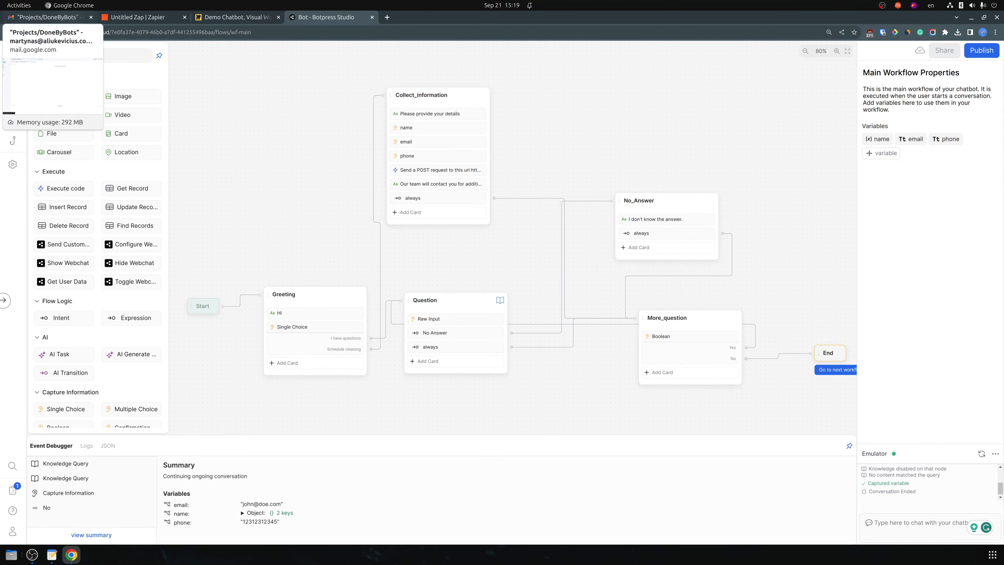
Refresh the Projects/DoneByBots label in Gmail until the new lead email arrives
left_click(48, 17)
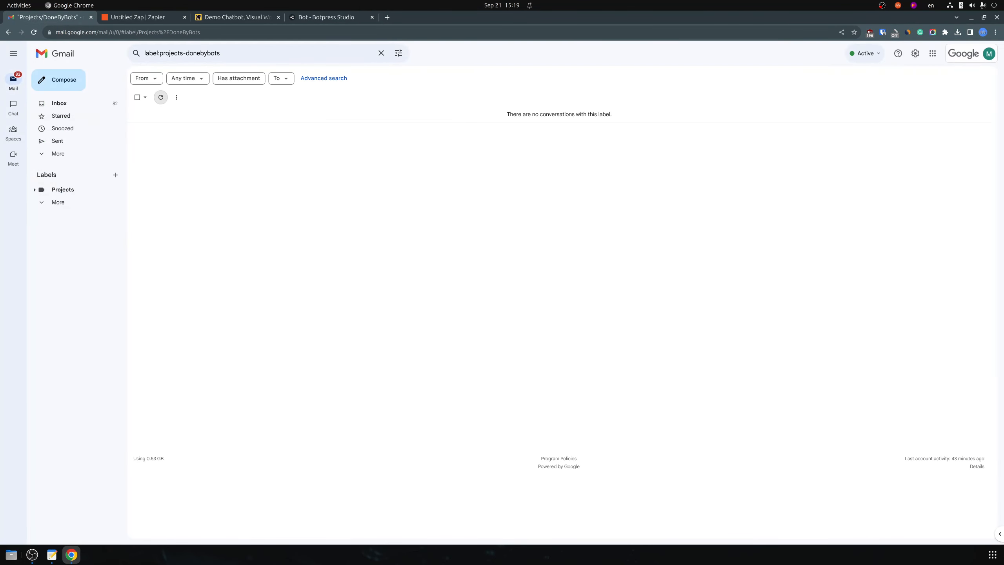
left_click(160, 97)
left_click(160, 97)
left_click(160, 97)
Open the New Cleaning Lead email and check the lead's name, email and phone lines
left_click(261, 114)
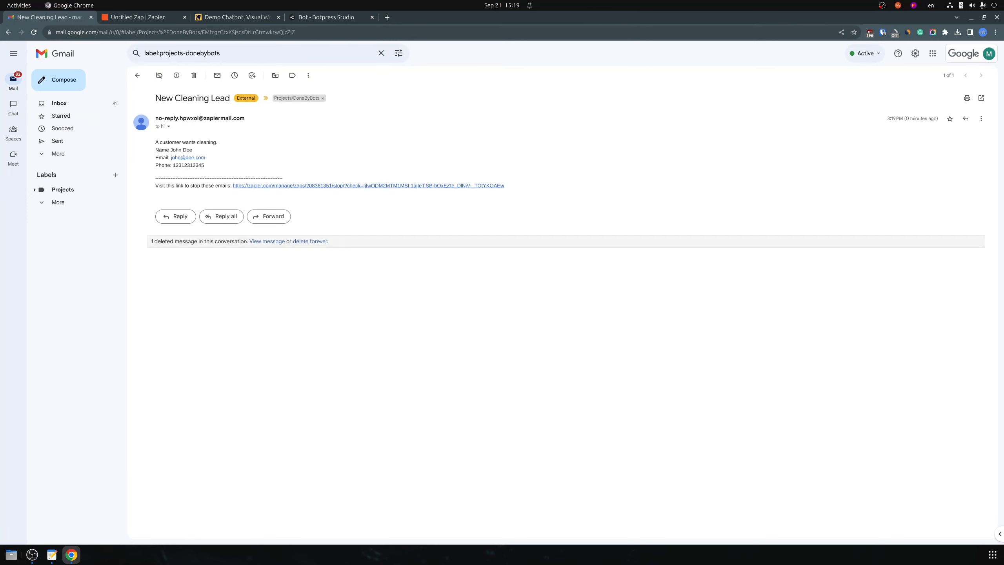
left_click_drag(155, 142, 206, 158)
left_click_drag(158, 165, 155, 141)
left_click(156, 142)
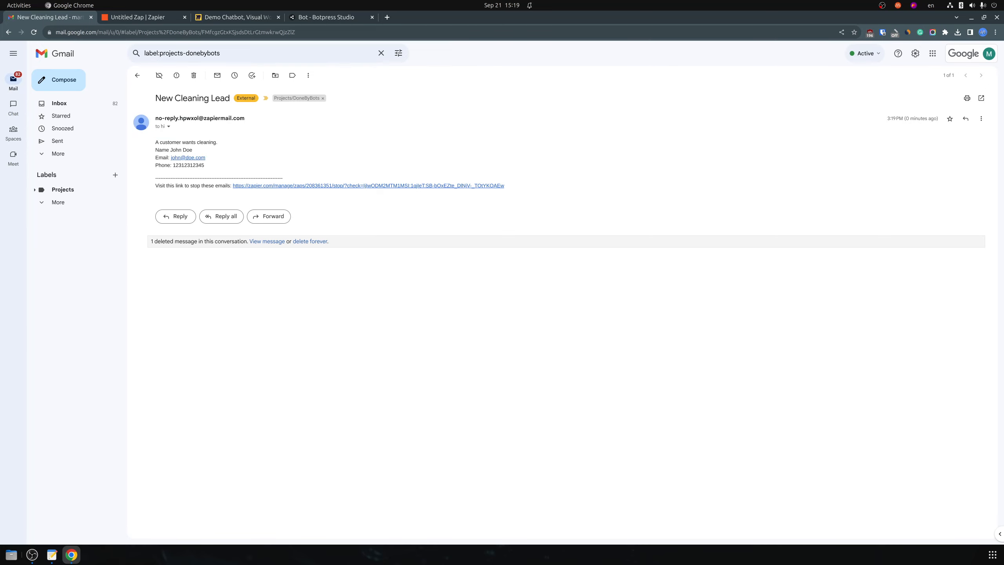